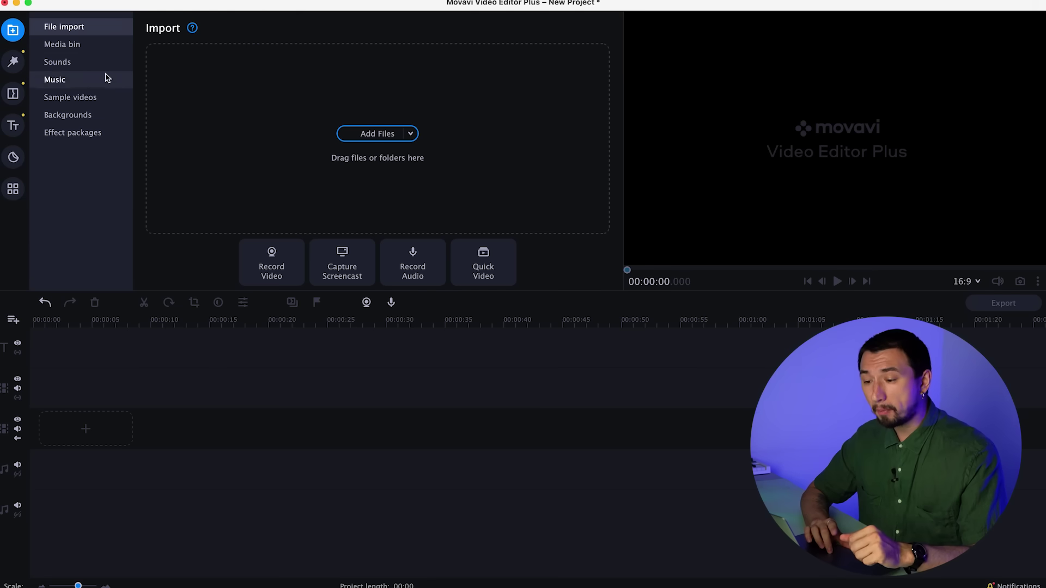
- Import the eight media files, from Stinson - Reed Mathis.mp3 through e3392.mp4
click(411, 134)
click(444, 157)
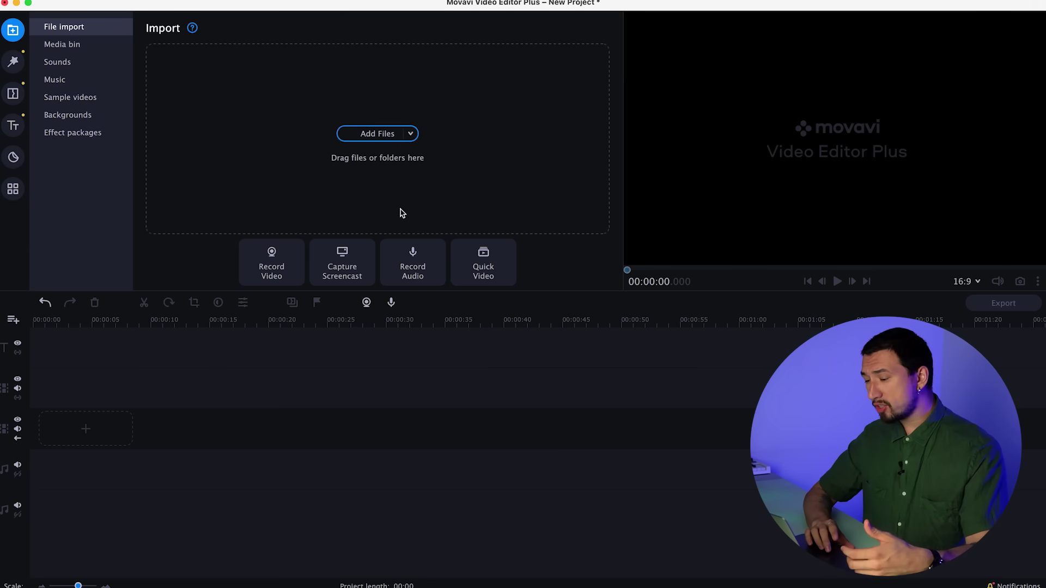
click(365, 131)
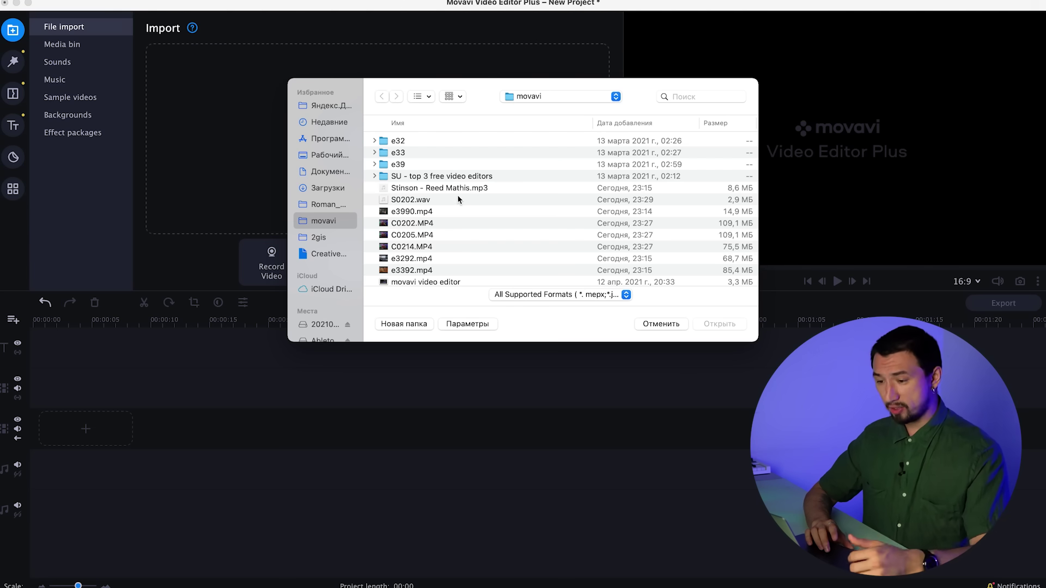
click(464, 190)
shift+click(466, 270)
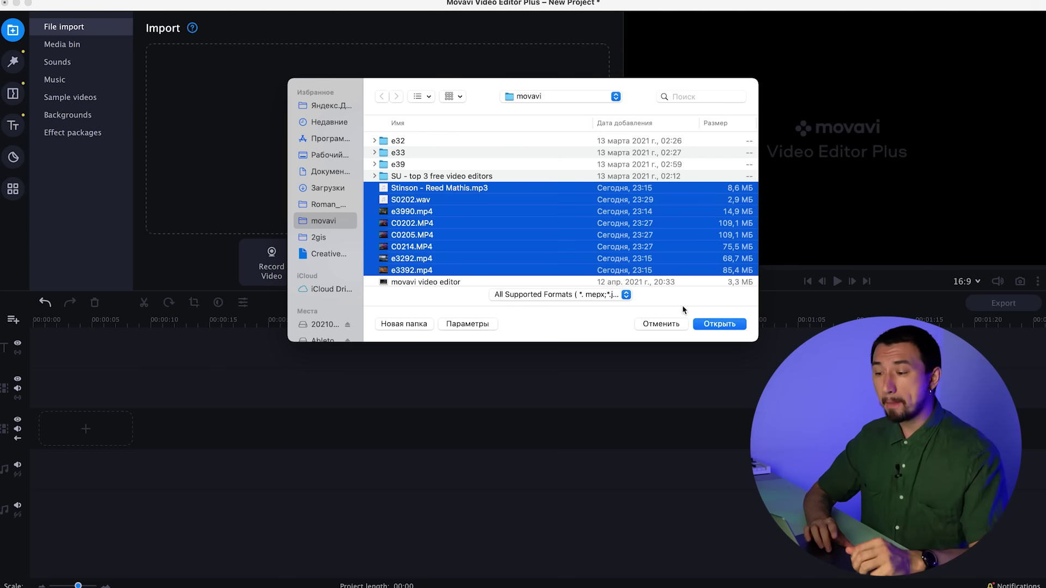
click(719, 323)
- Preview the clips, then place C0202.MP4 and C0205.MP4 back to back on the video track
click(469, 87)
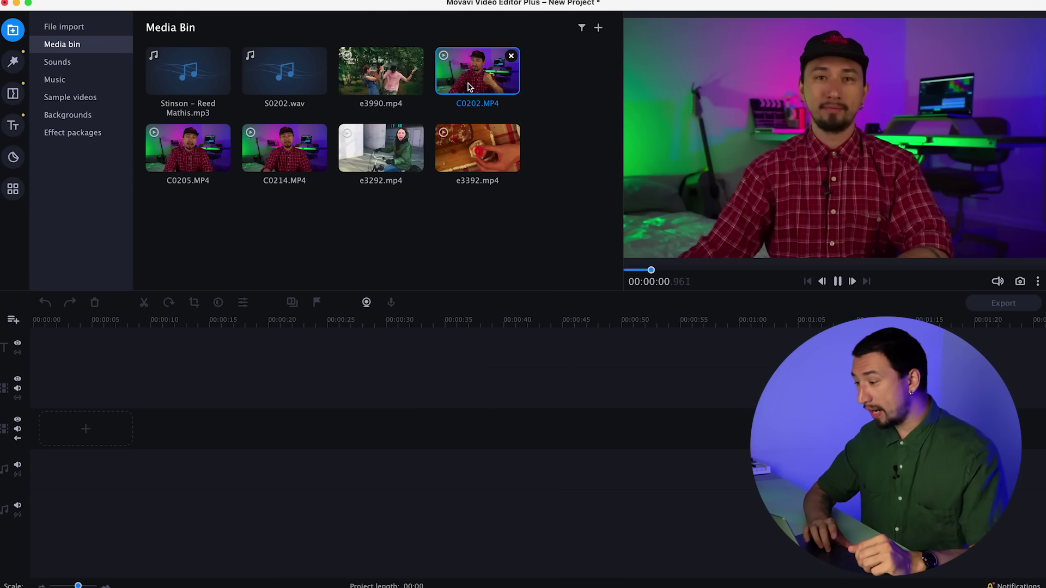
click(195, 152)
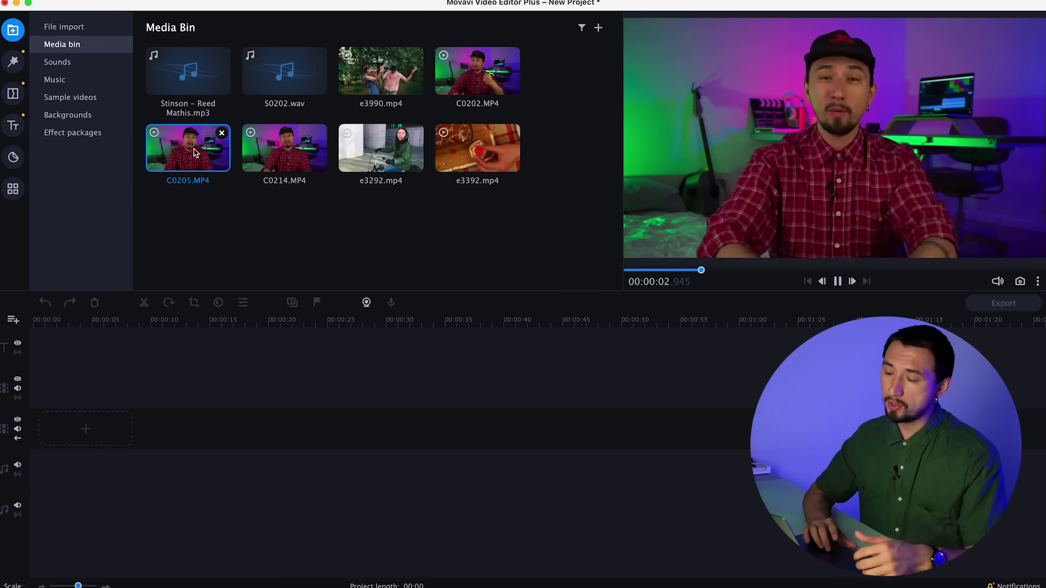
click(295, 150)
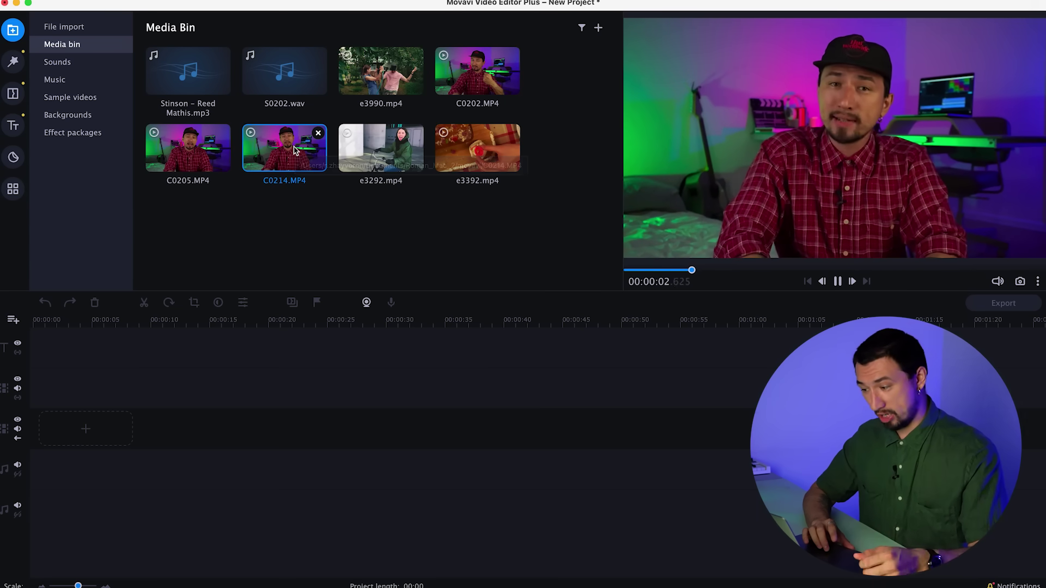
click(486, 77)
drag(486, 78, 69, 424)
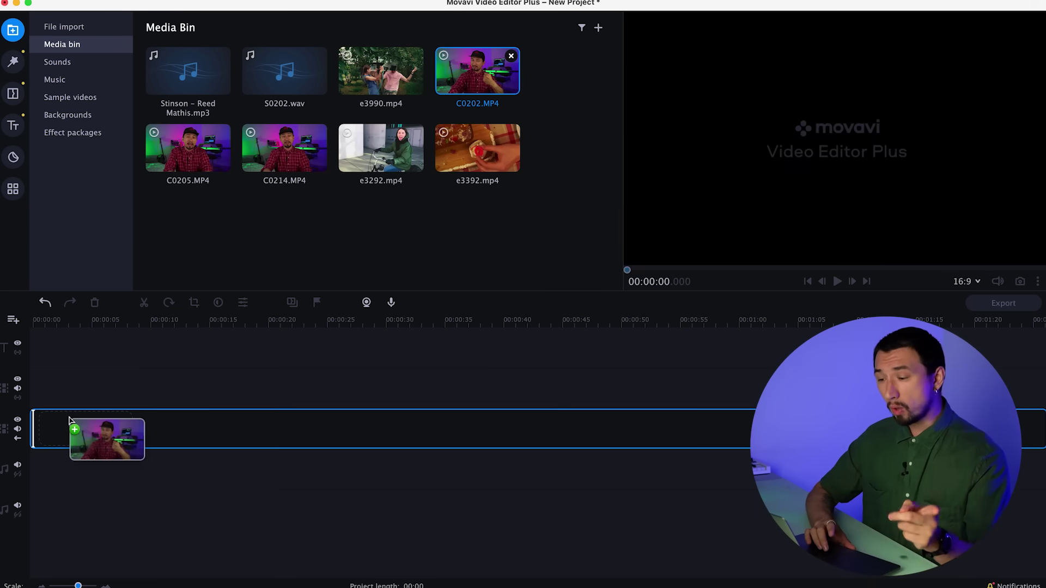
drag(200, 145, 311, 455)
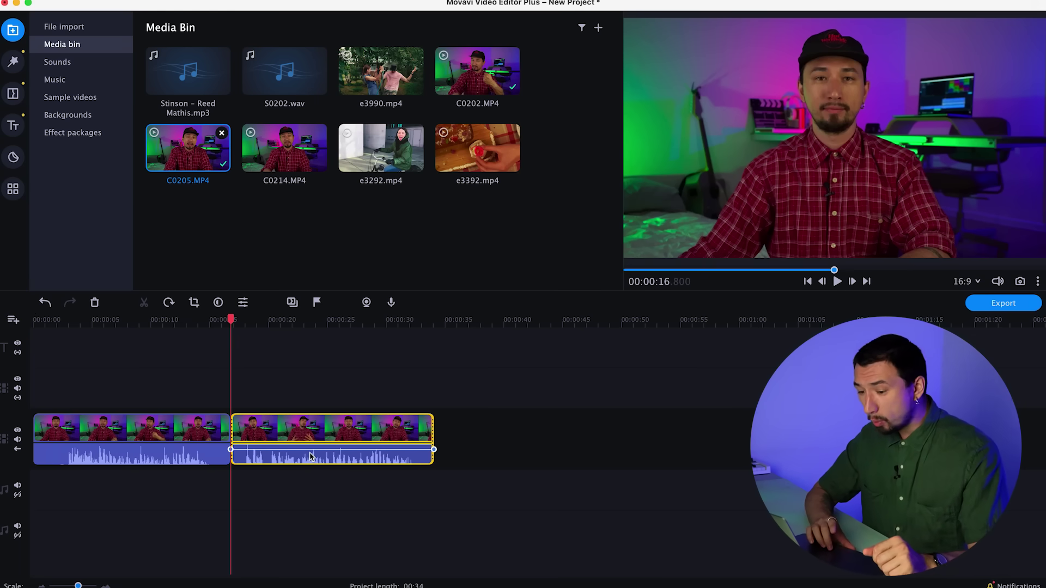
- Scrub the playhead to 00:00:26, 00:00:30.750, 00:00:13.750 and 00:00:08.150
click(339, 318)
click(394, 321)
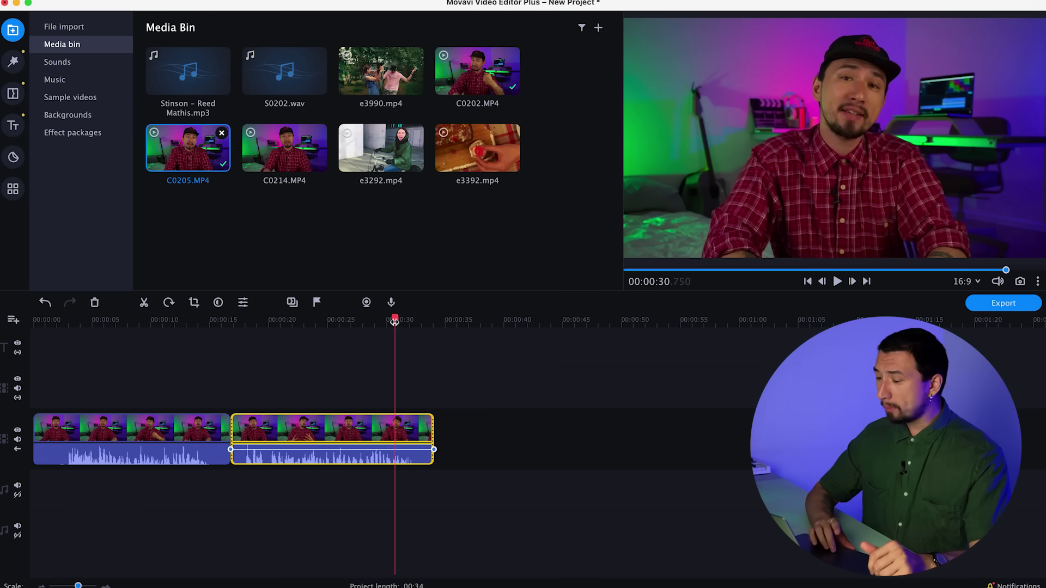
click(195, 321)
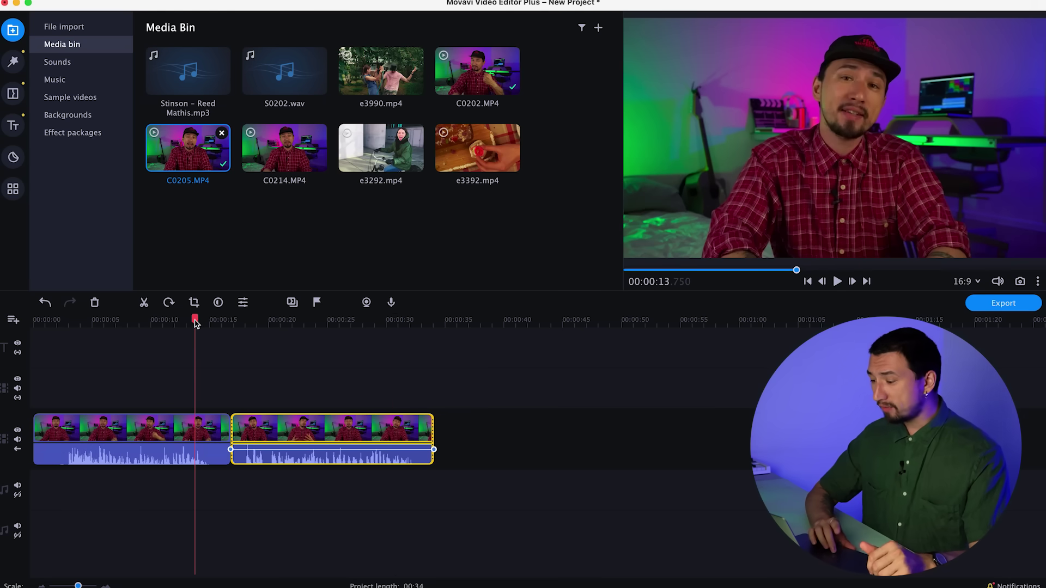
click(129, 321)
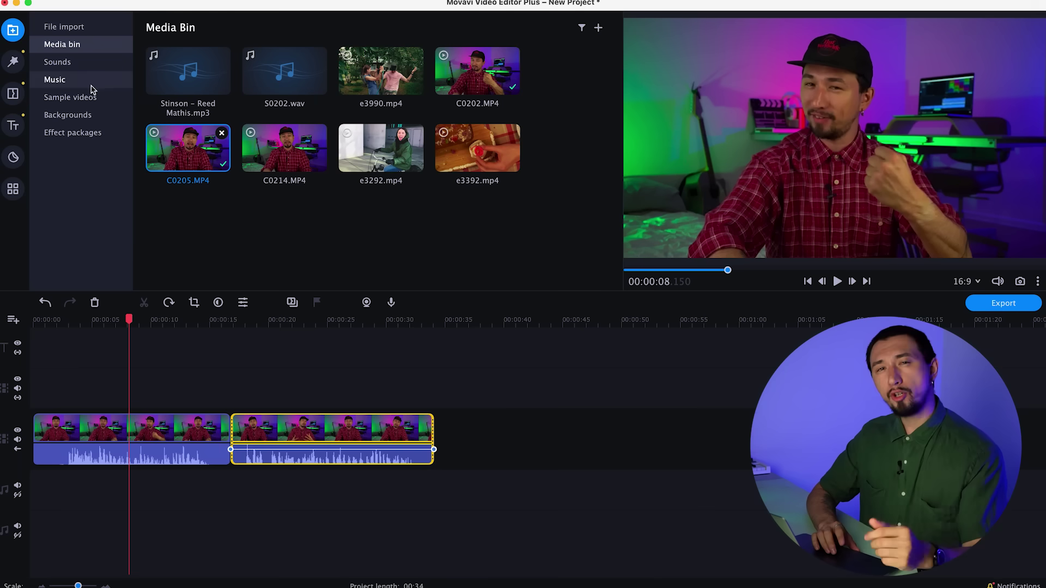
- Browse the built-in sound effects, music tracks and sample videos
click(76, 61)
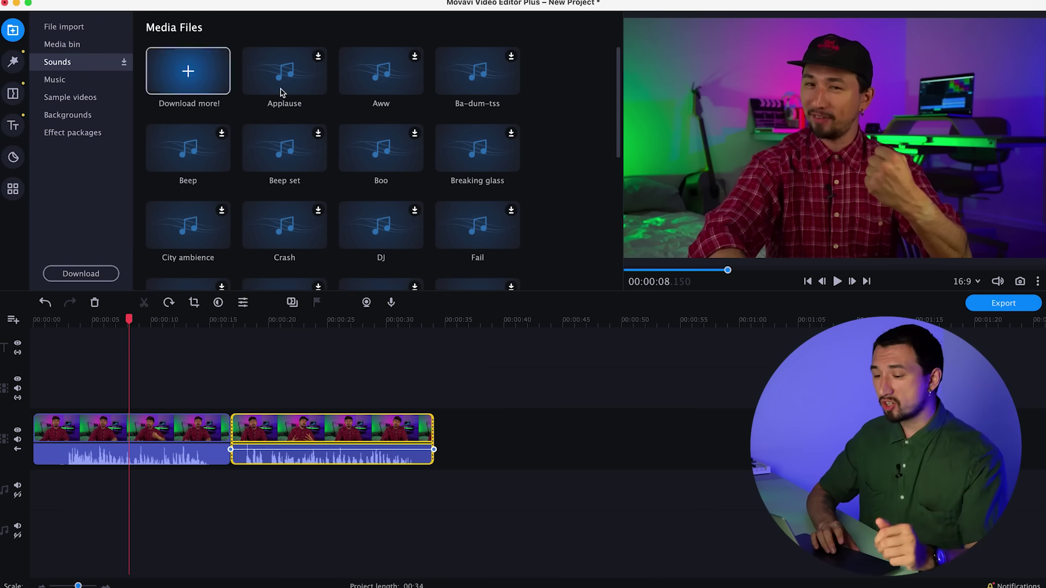
scroll(334, 123, down, 3)
scroll(334, 123, down, 5)
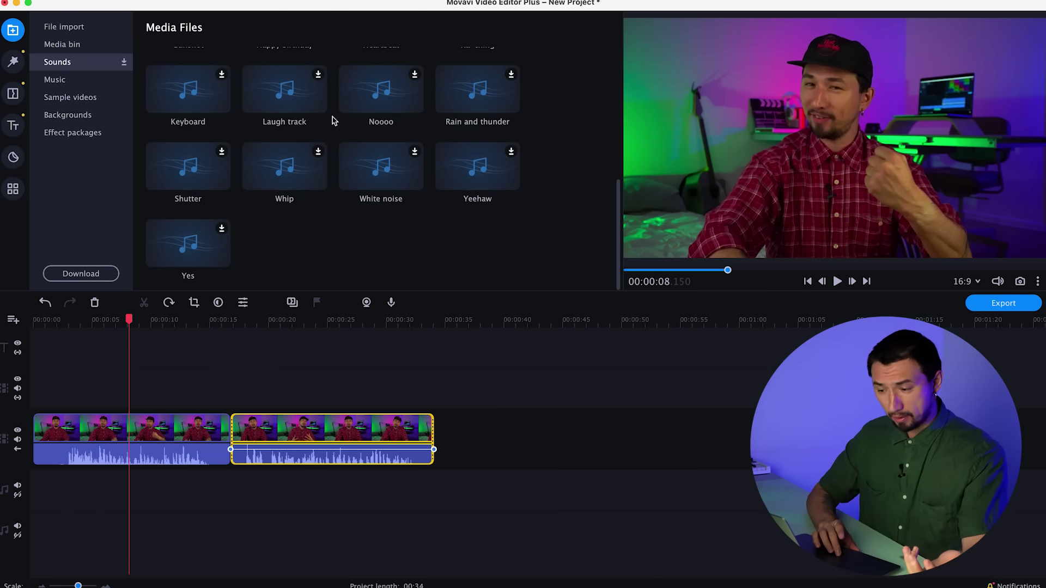
click(55, 79)
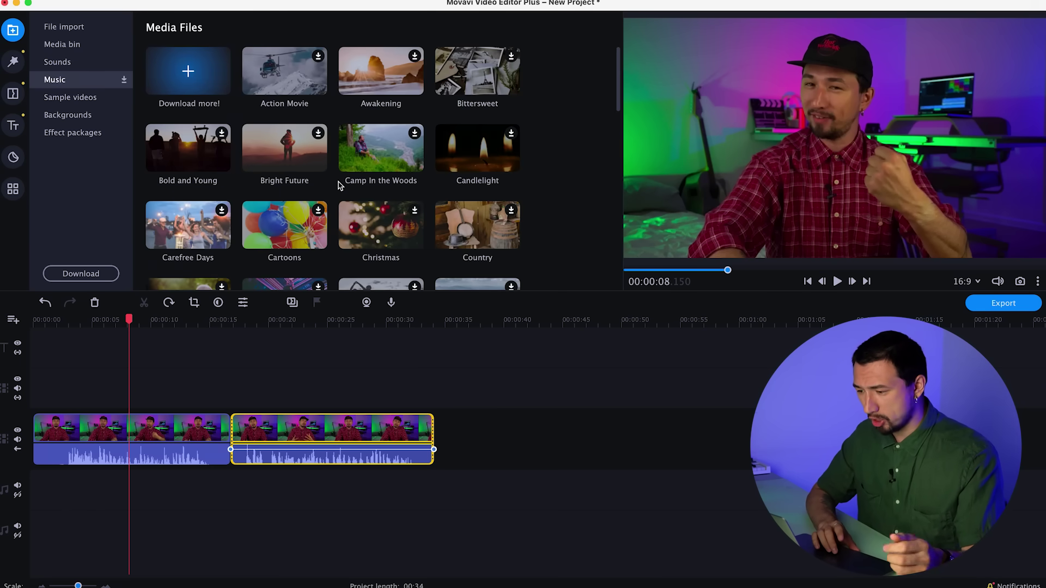
key(Down)
scroll(335, 196, down, 5)
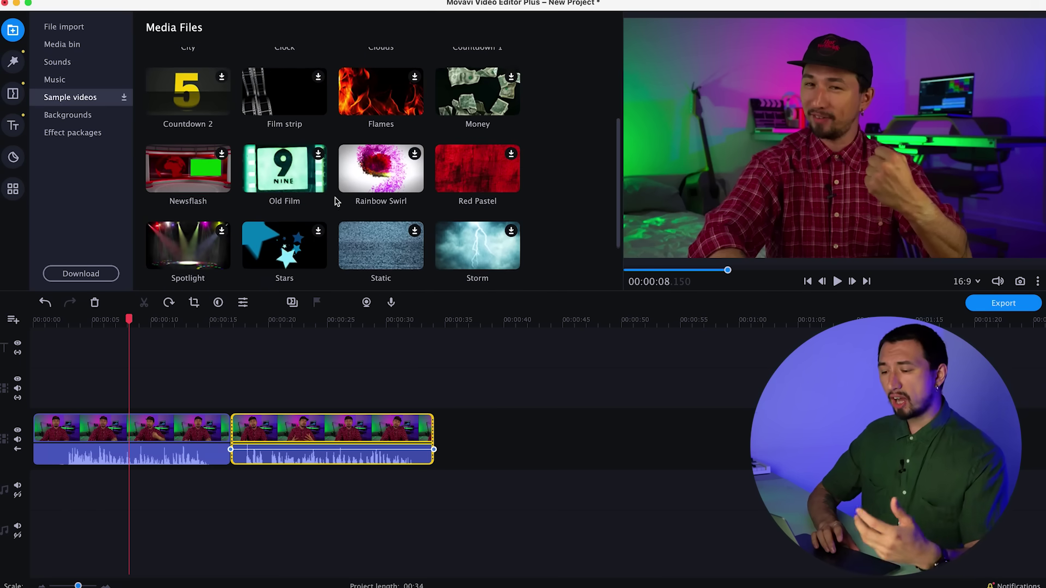
scroll(336, 202, down, 10)
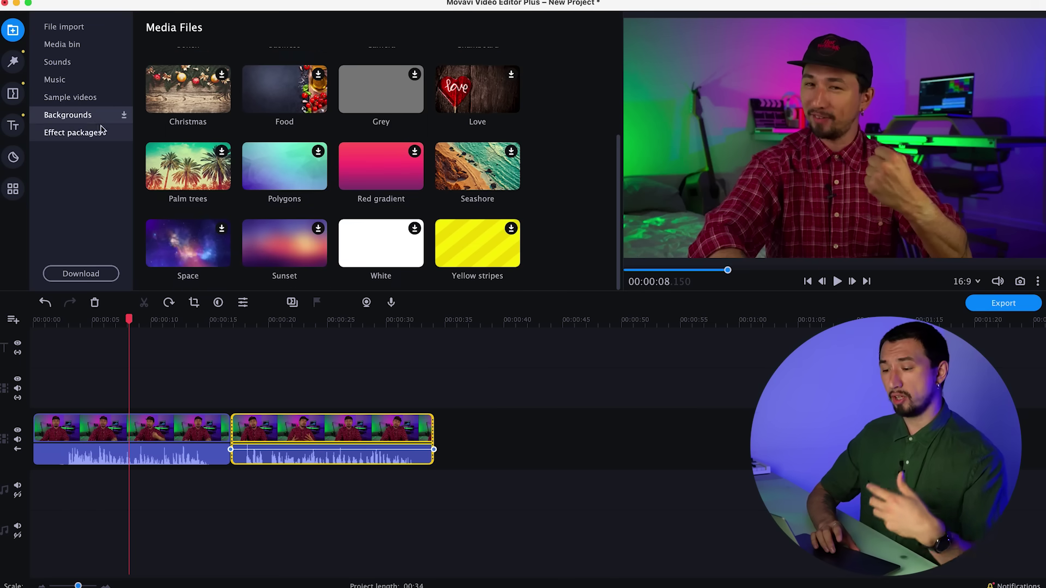
- Open the effect packages library and scroll through its listings
click(88, 133)
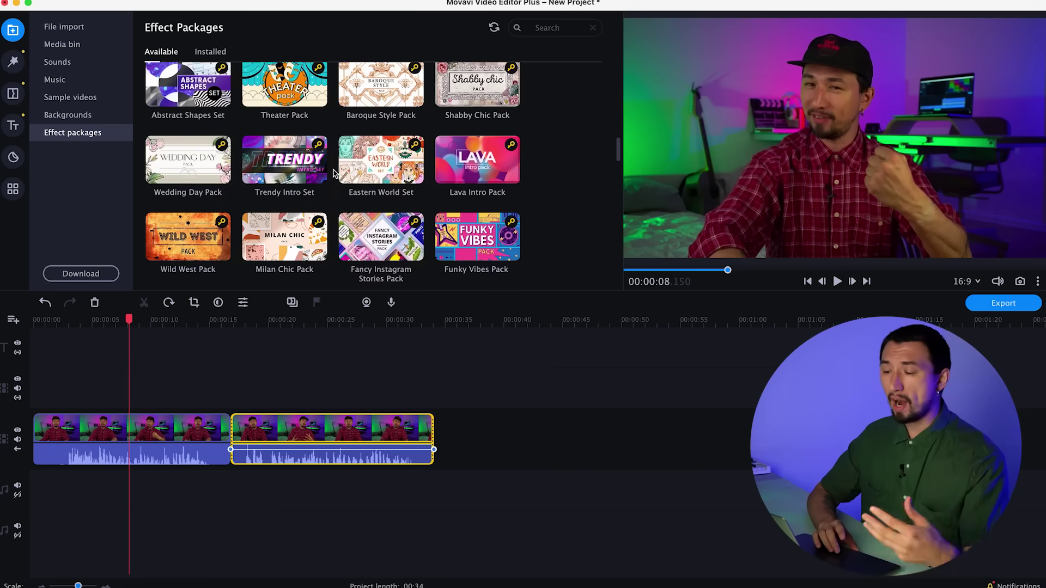
scroll(334, 173, up, 3)
scroll(340, 174, up, 5)
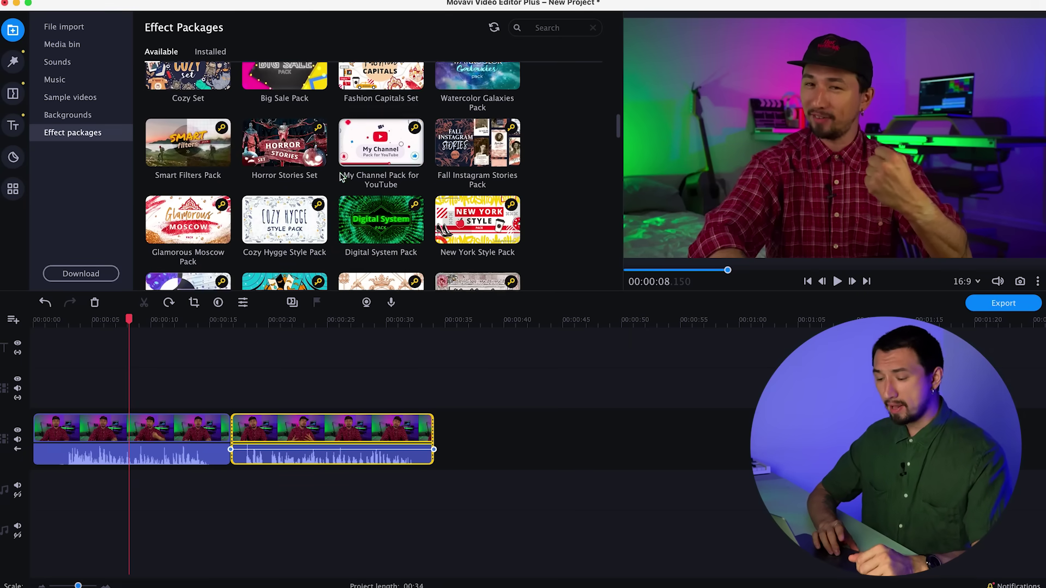
scroll(340, 174, up, 6)
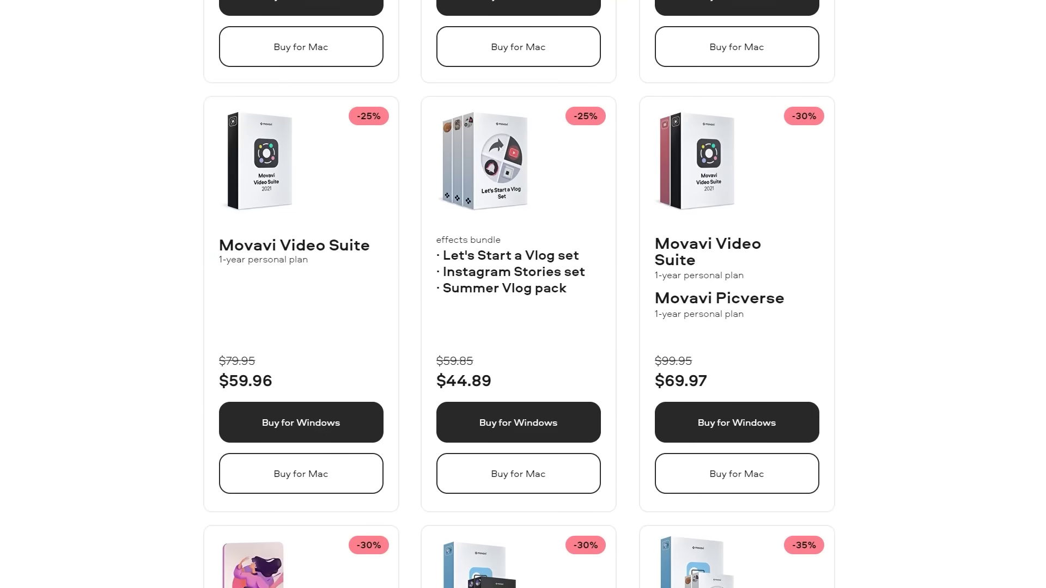
- Scroll through the Summer Sale product cards on the Movavi website
scroll(518, 295, down, 1)
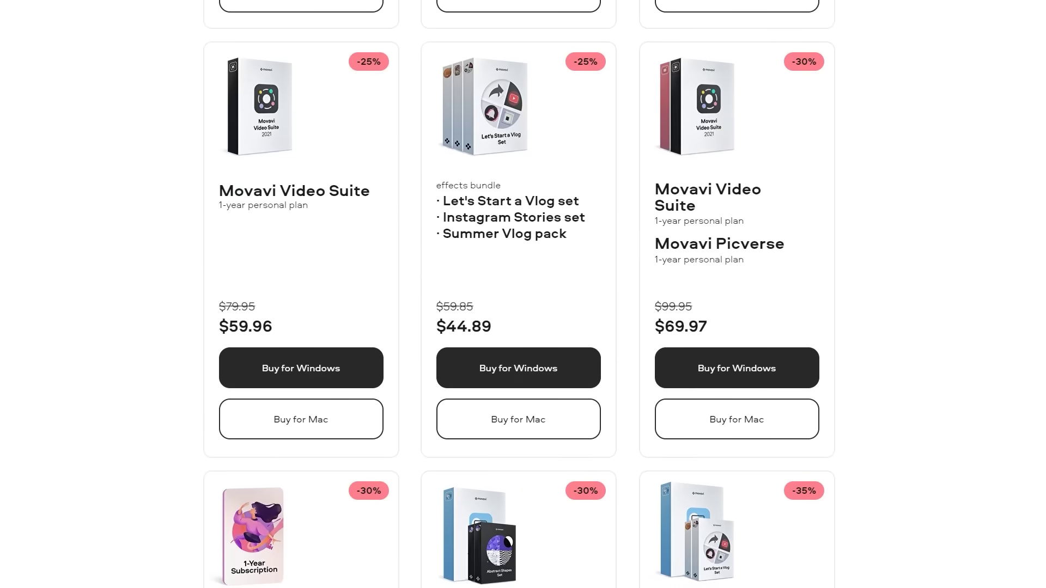
scroll(523, 294, down, 5)
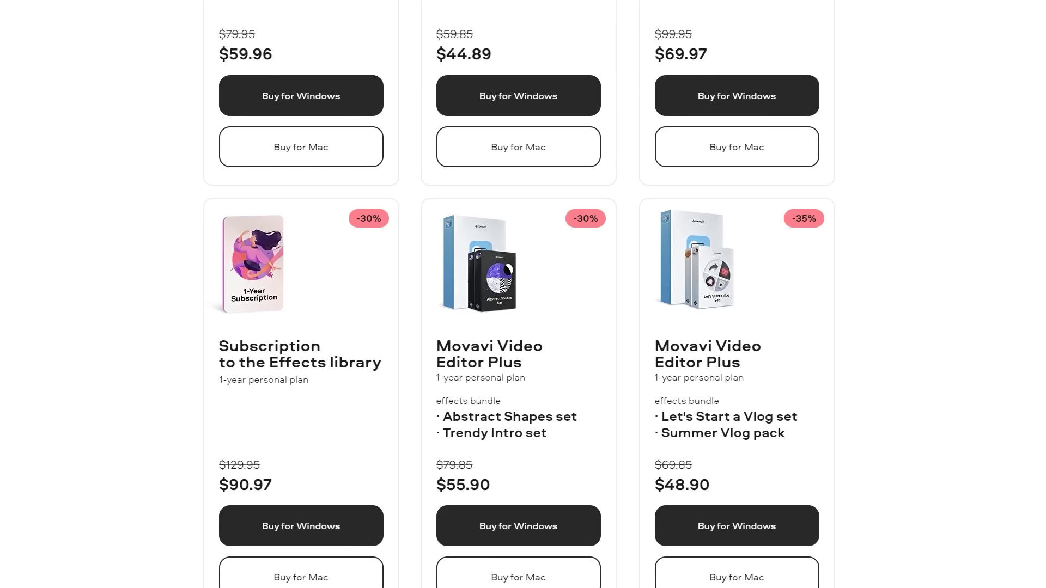
scroll(944, 473, down, 1)
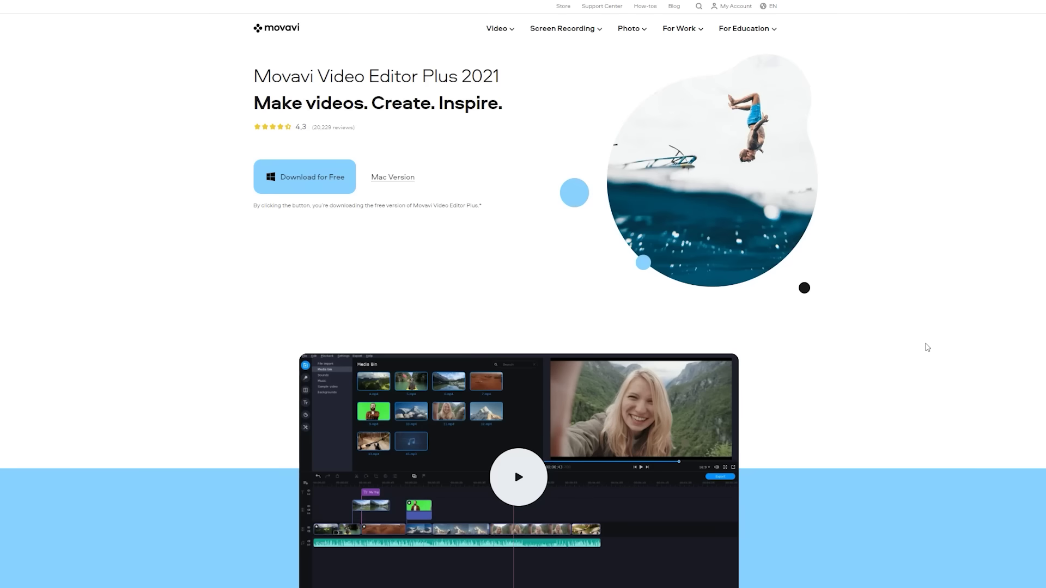
- Scroll down the Video Editor Plus product page and advance the features carousel
scroll(927, 347, down, 5)
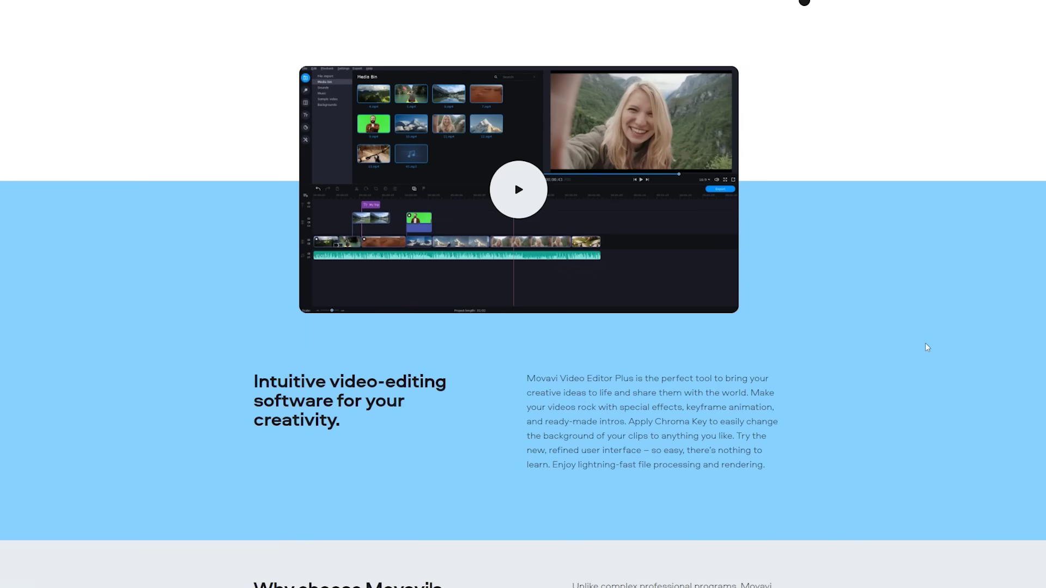
scroll(928, 347, down, 7)
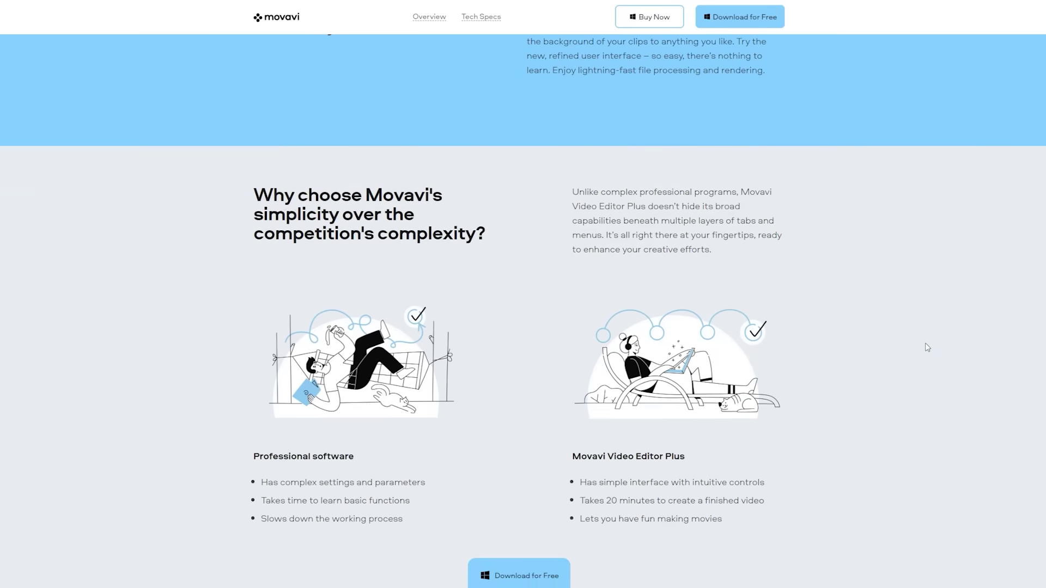
scroll(926, 345, down, 9)
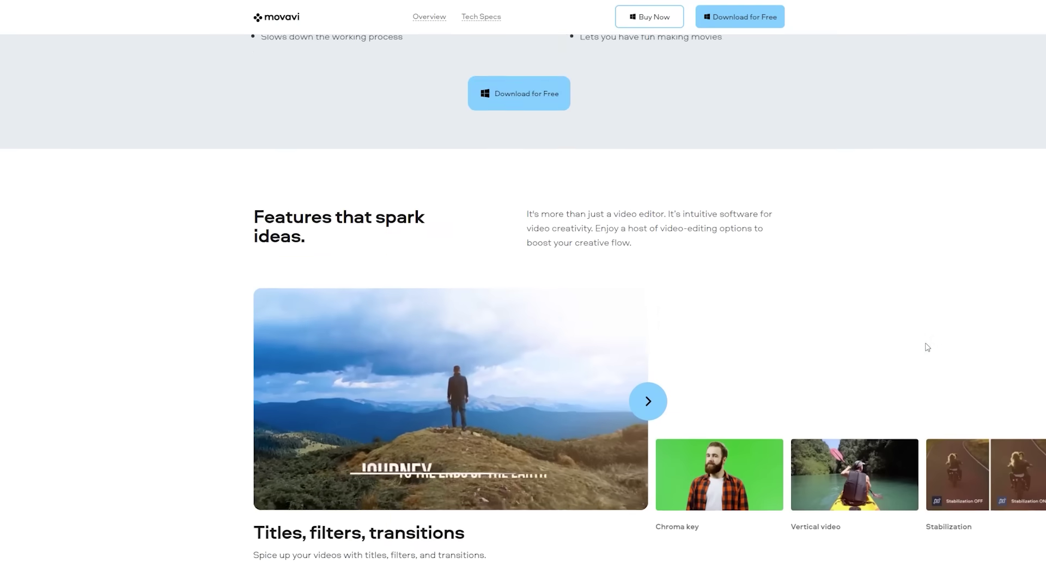
scroll(927, 347, down, 2)
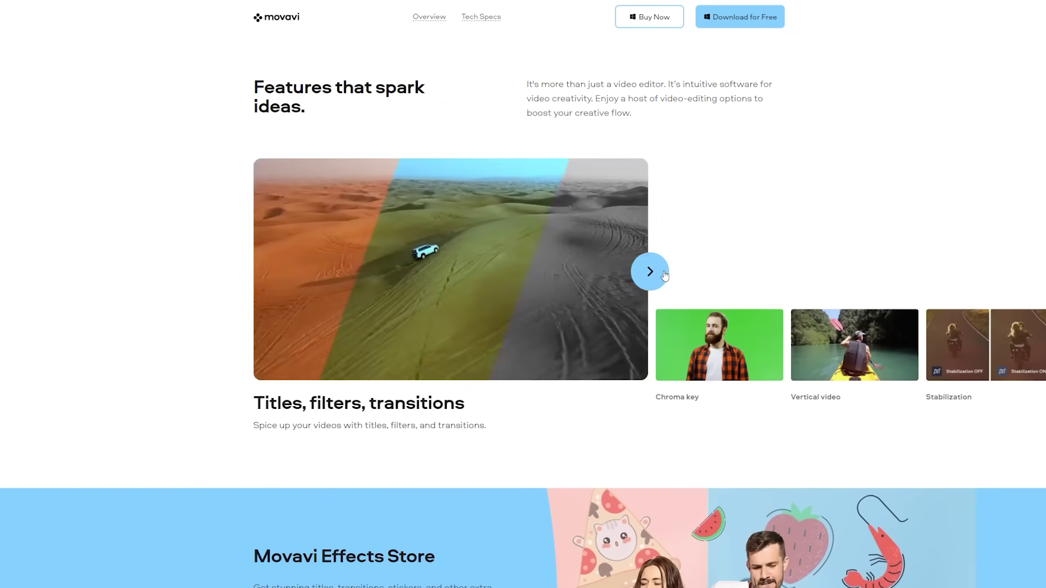
click(650, 271)
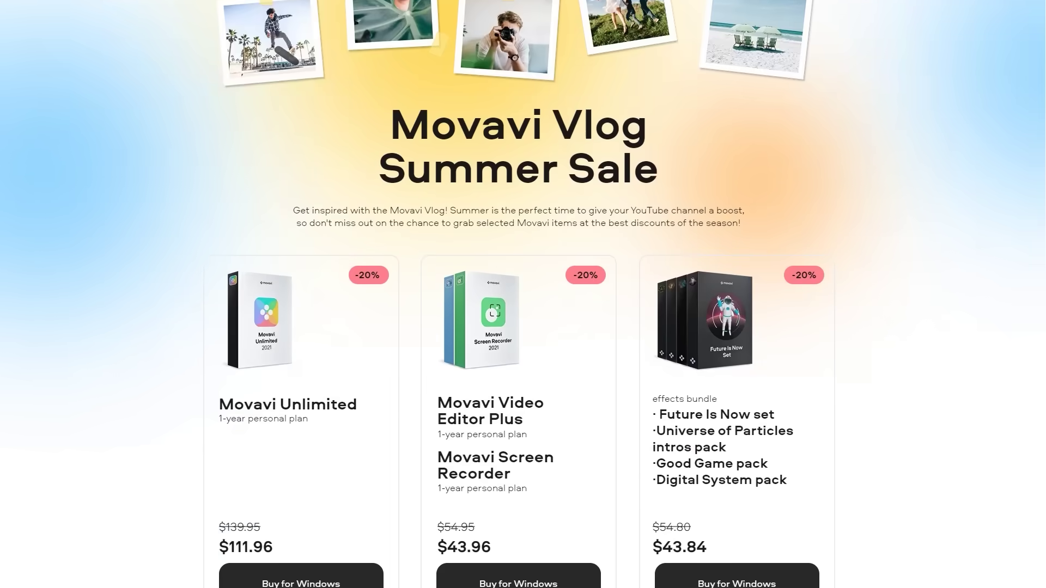
- Scroll down to the Effects library subscription and Video Editor Plus bundle prices
scroll(523, 294, down, 2)
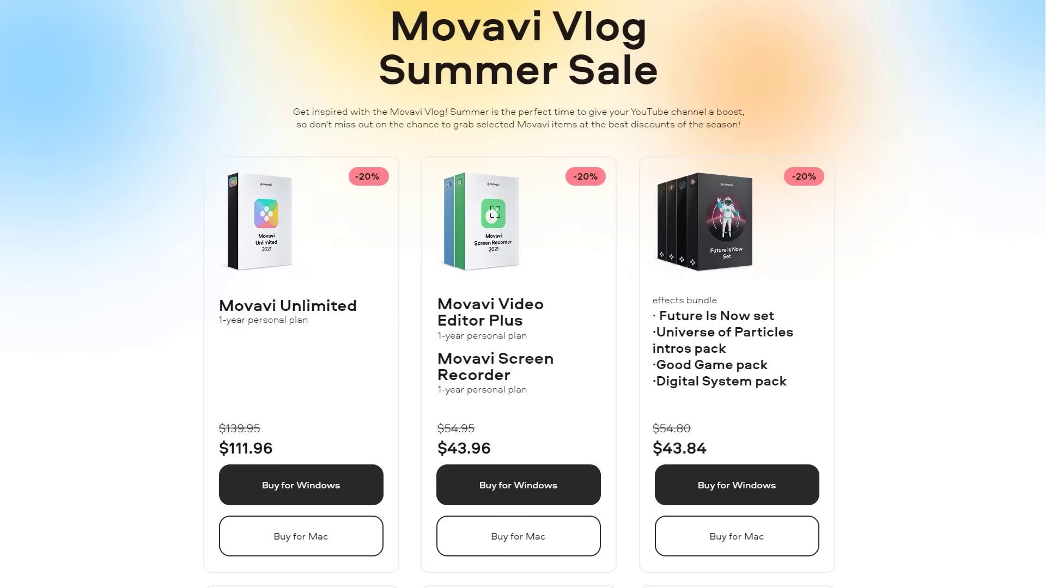
scroll(523, 294, down, 5)
scroll(523, 294, down, 4)
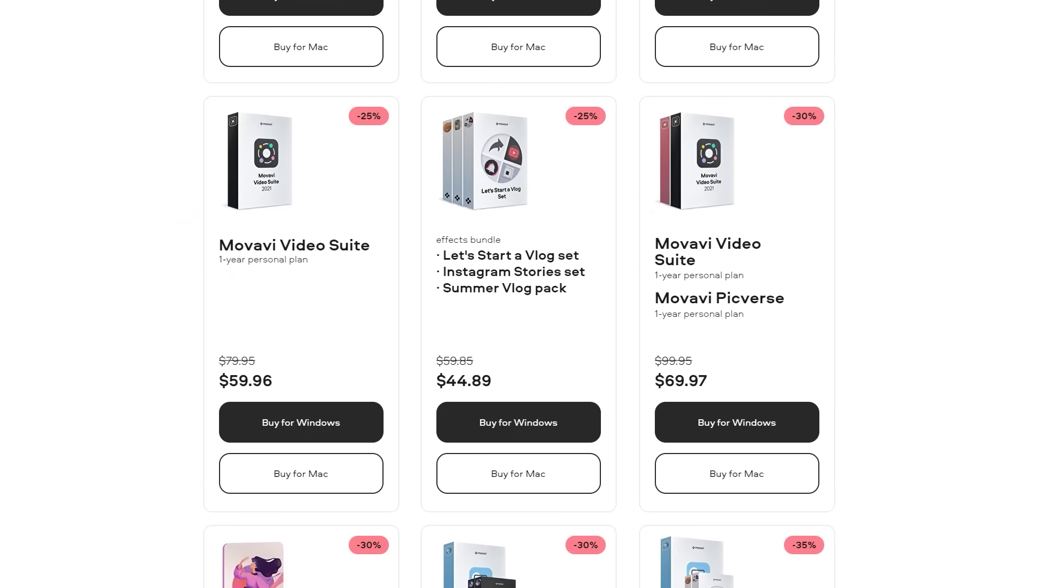
scroll(523, 294, down, 1)
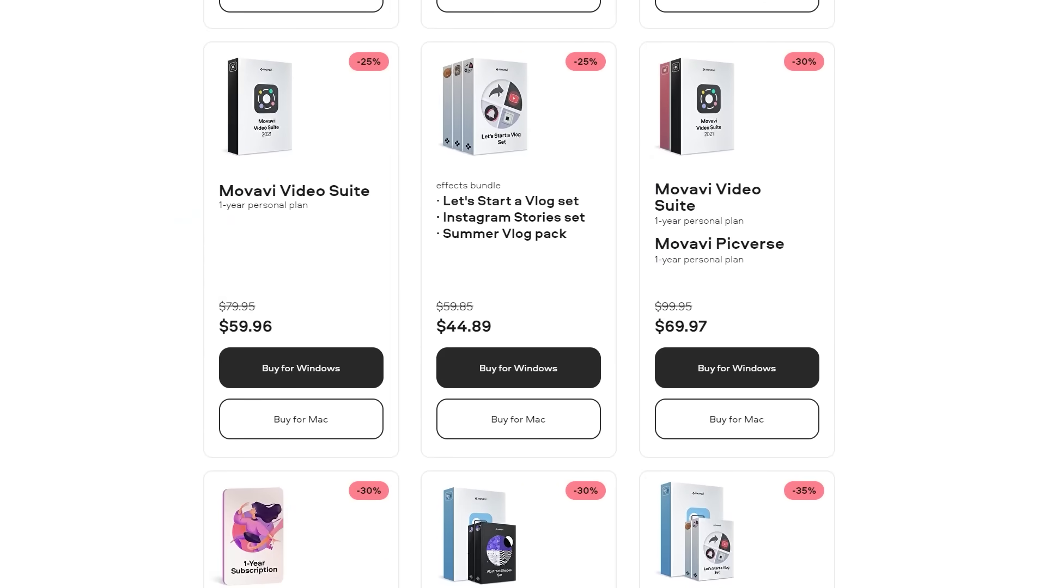
scroll(523, 294, down, 5)
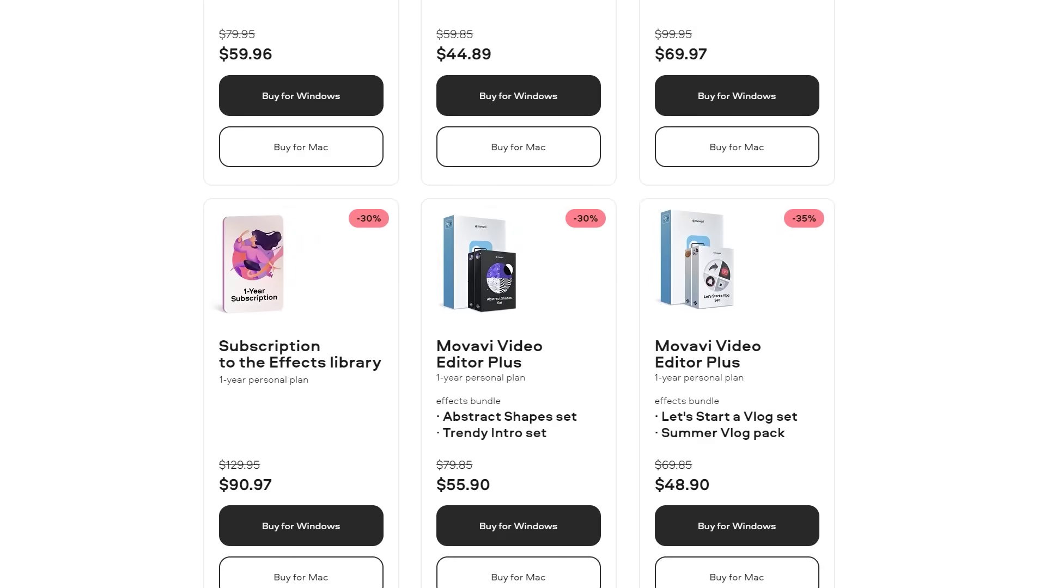
scroll(944, 473, down, 1)
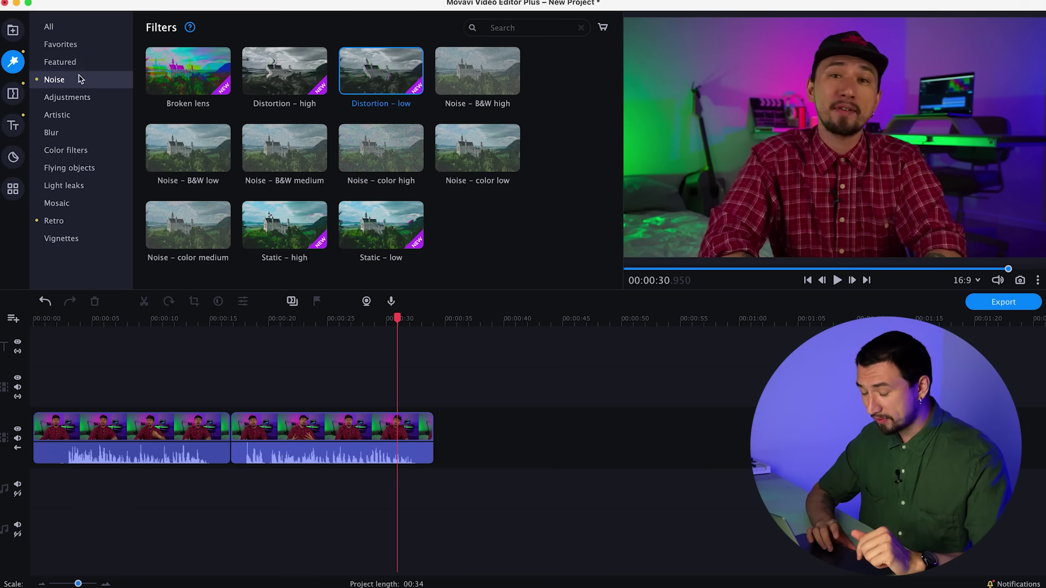
- Browse the Adjustments, Artistic, Blur, Color, Flying objects and Light leaks filter categories
click(99, 102)
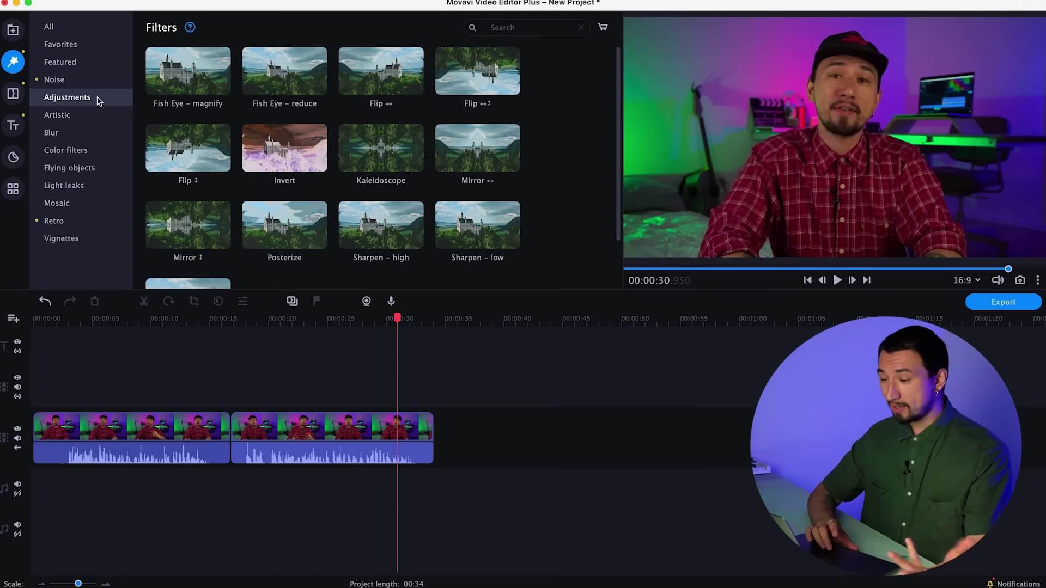
click(96, 115)
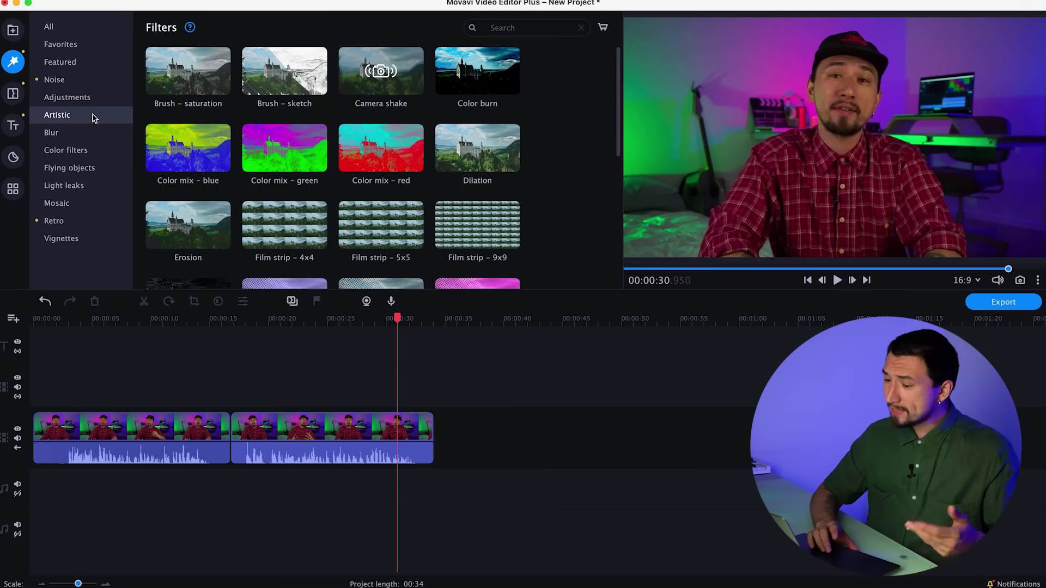
scroll(288, 173, down, 1)
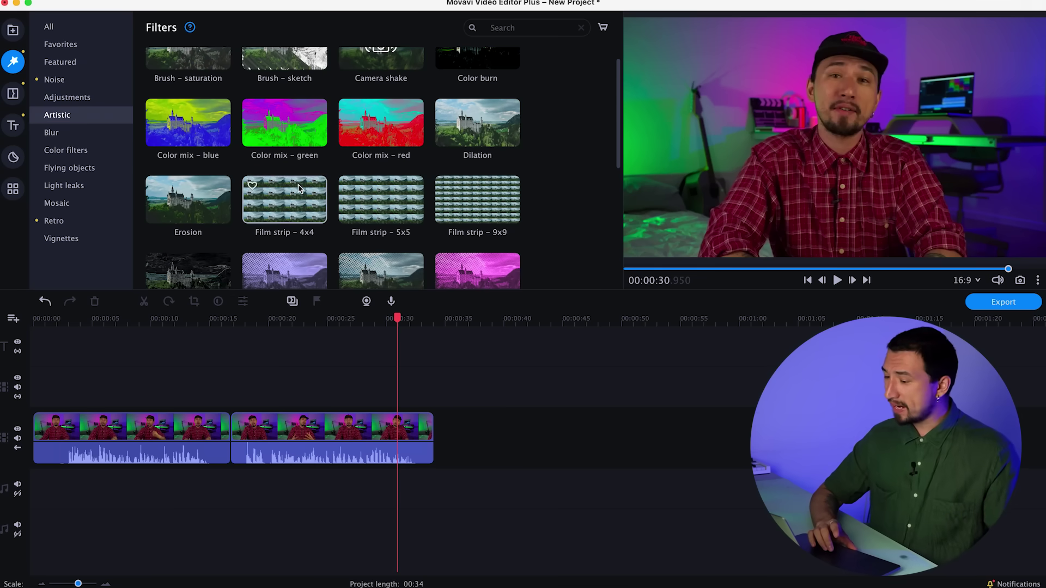
click(97, 133)
scroll(266, 176, down, 1)
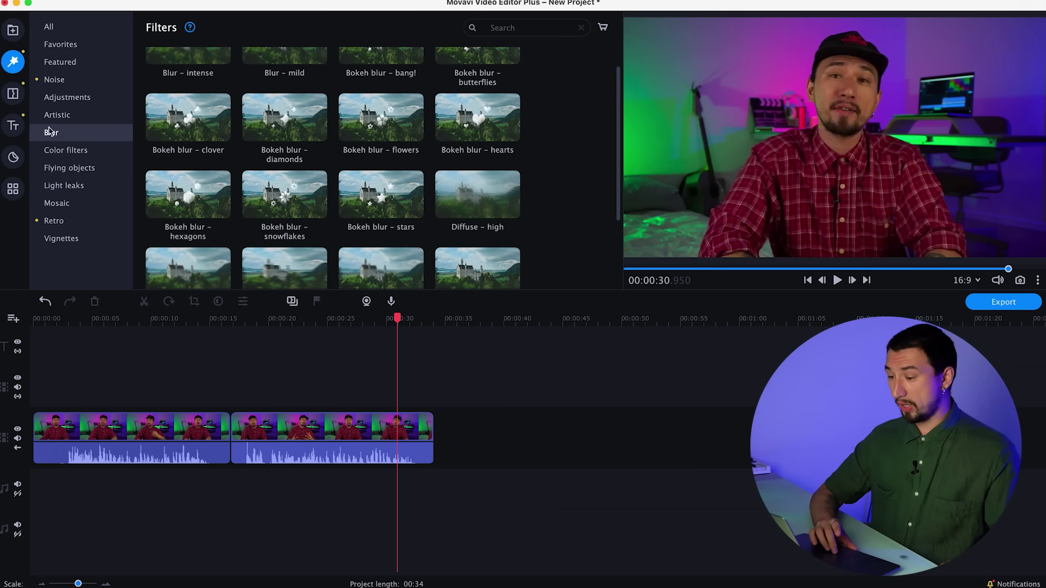
click(63, 155)
click(277, 152)
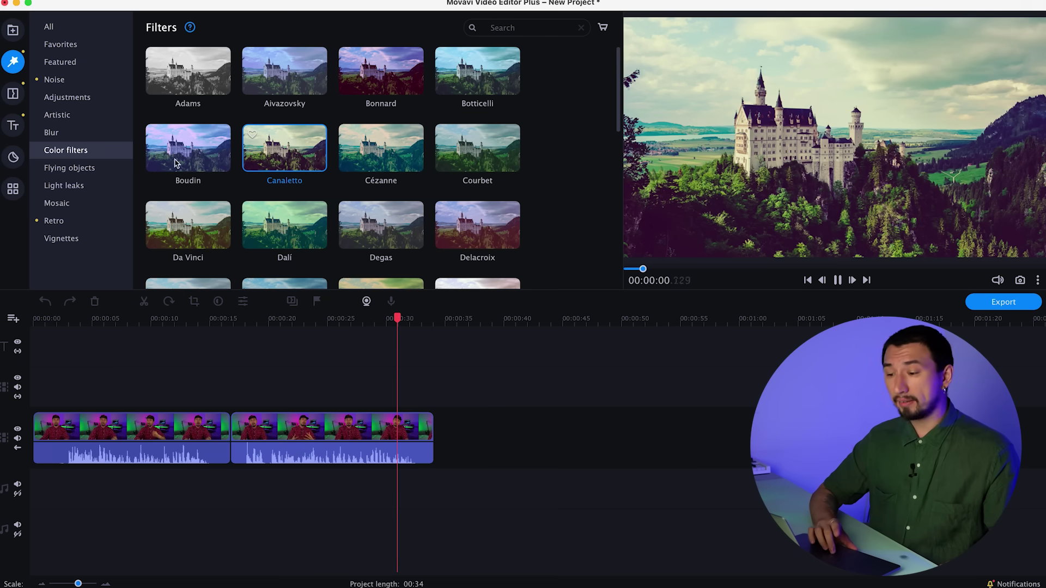
click(69, 168)
scroll(316, 169, down, 1)
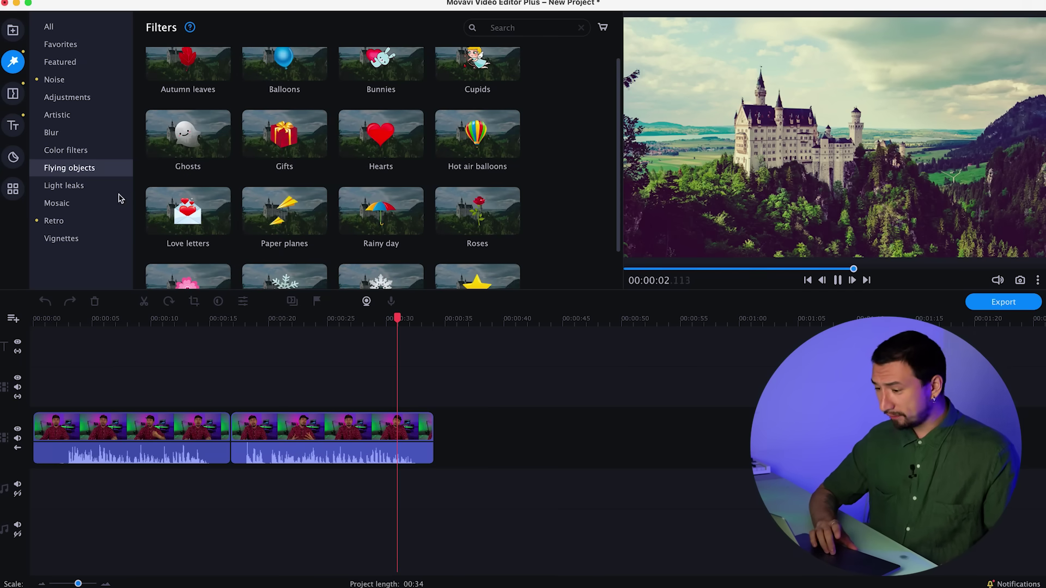
click(81, 186)
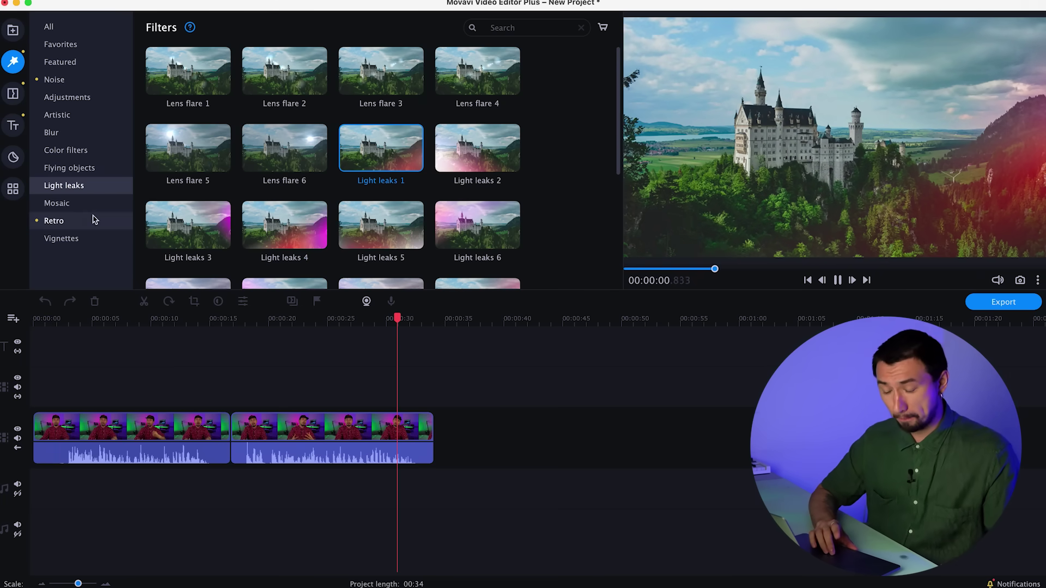
- Apply Noise > Distortion – low to C0205.MP4 and view its applied effects
click(55, 80)
drag(381, 145, 284, 436)
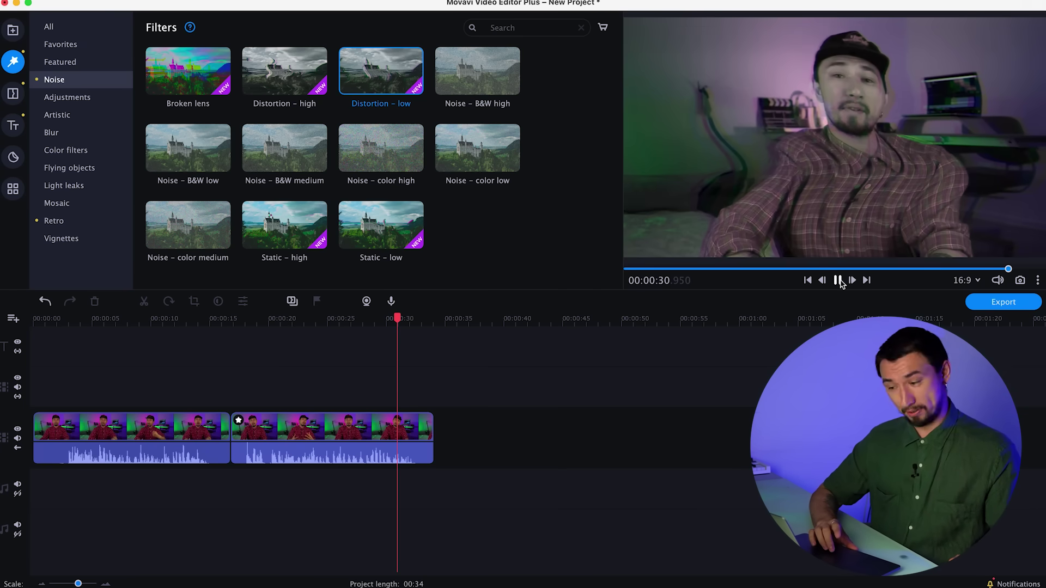
click(239, 421)
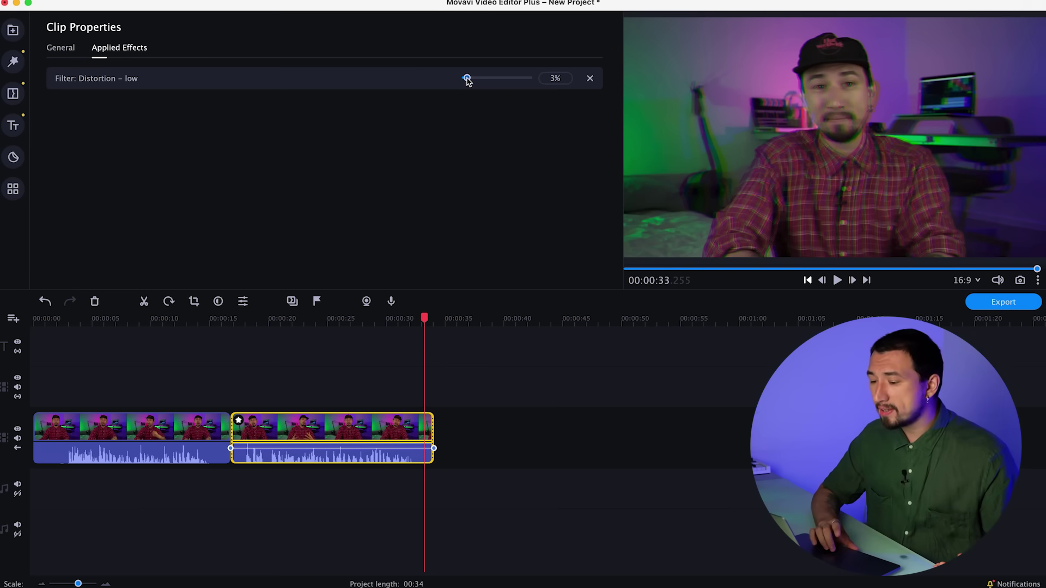
- Raise distortion to 80%, then remove the Distortion – low filter from C0205.MP4
drag(467, 78, 515, 78)
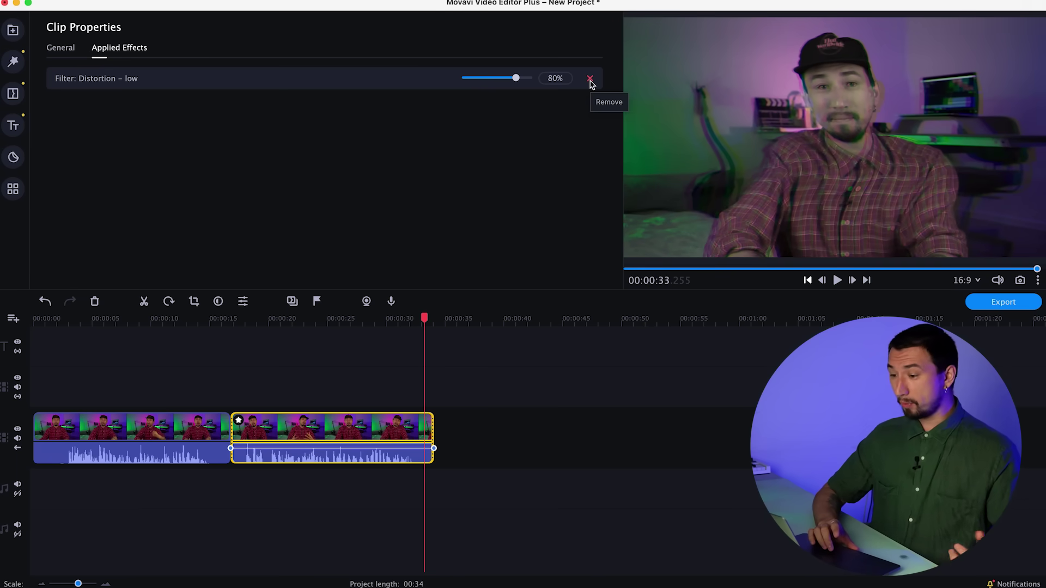
click(590, 80)
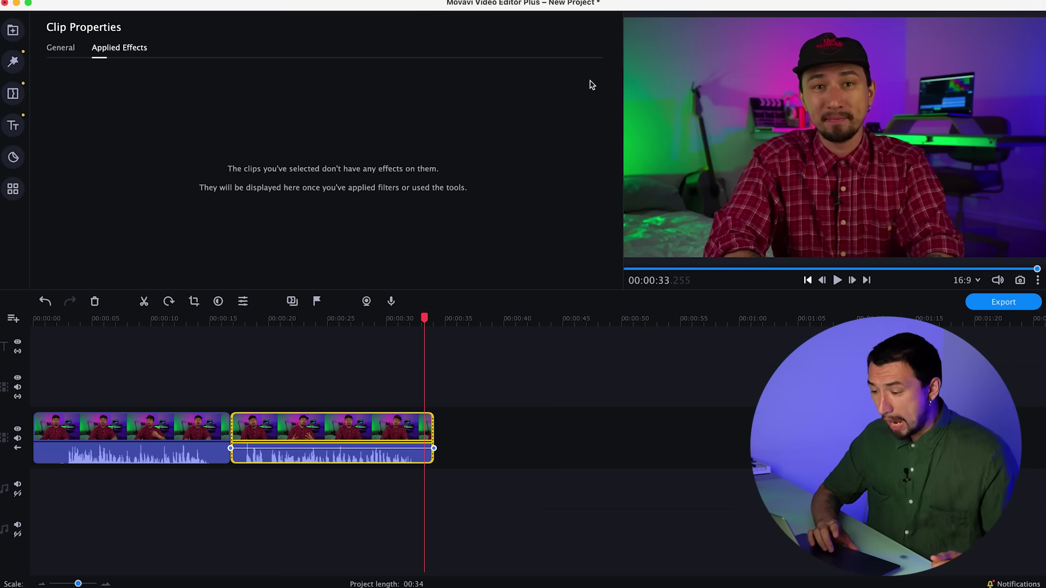
click(305, 344)
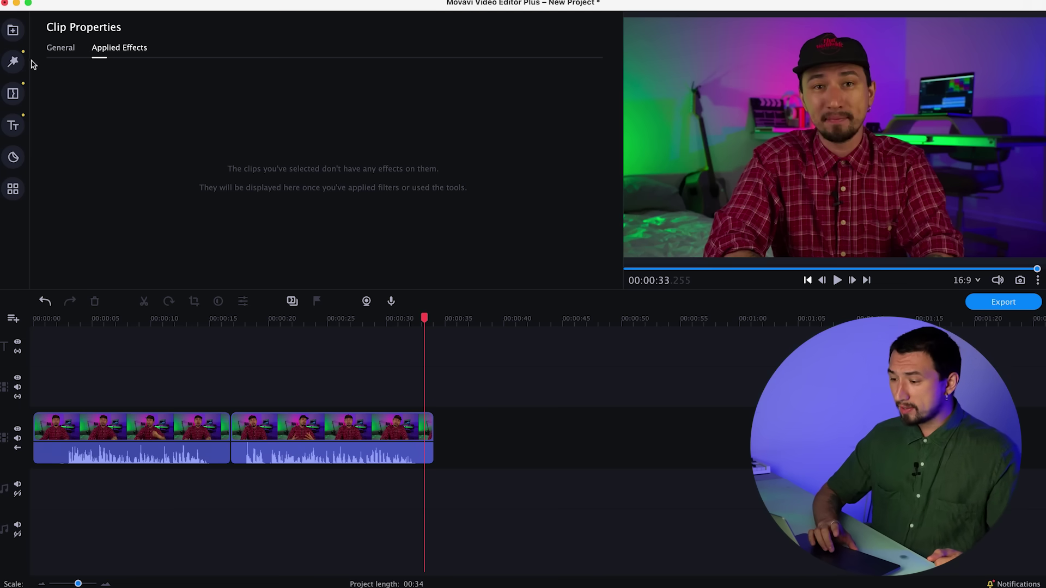
click(14, 61)
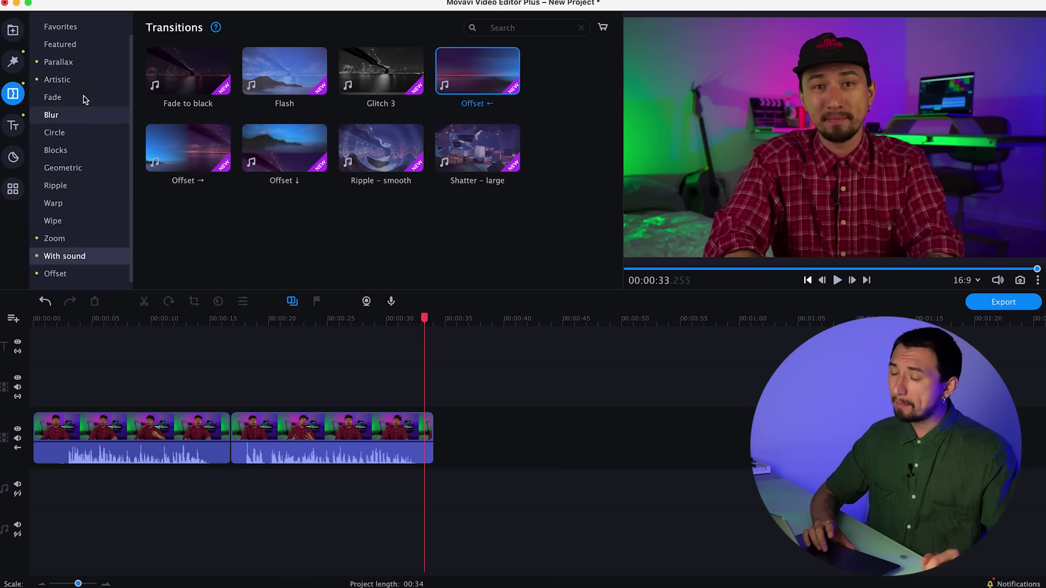
- Preview the Parallax, Artistic, Circle, Blocks, Blur, Geometric, Ripple, Warp, Wipe and Zoom transitions
click(71, 62)
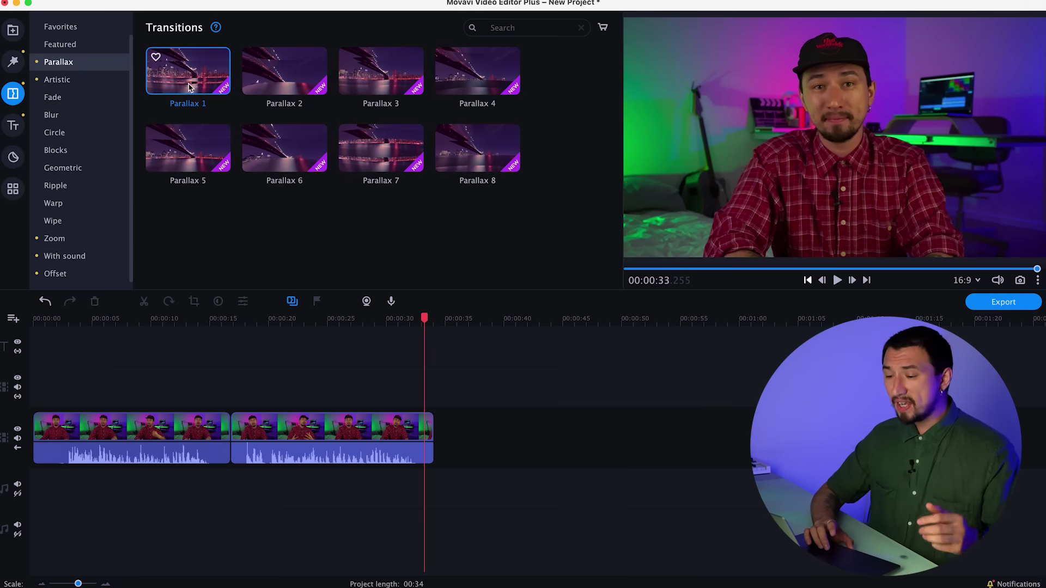
click(86, 87)
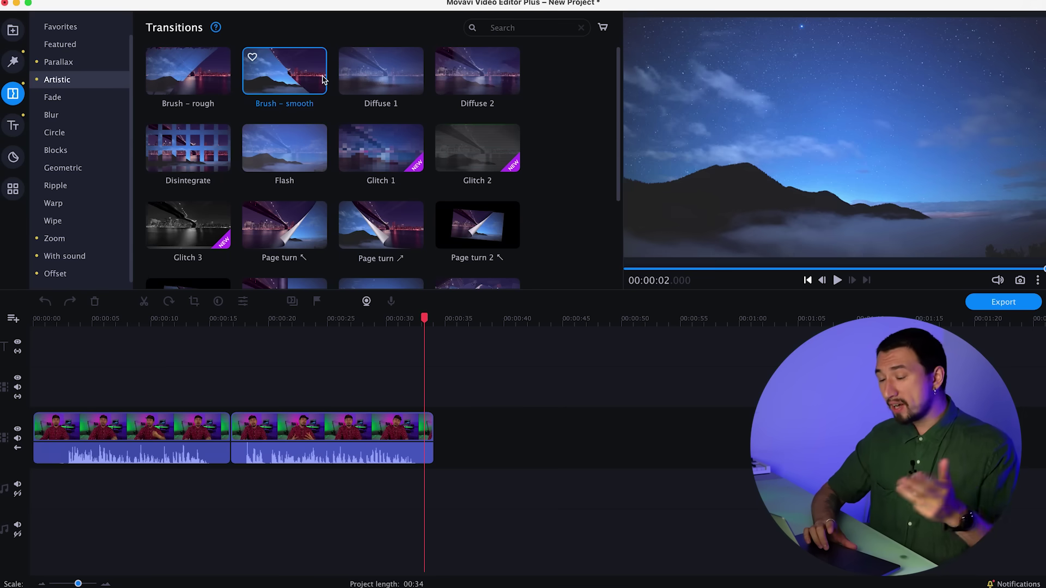
click(65, 138)
click(93, 153)
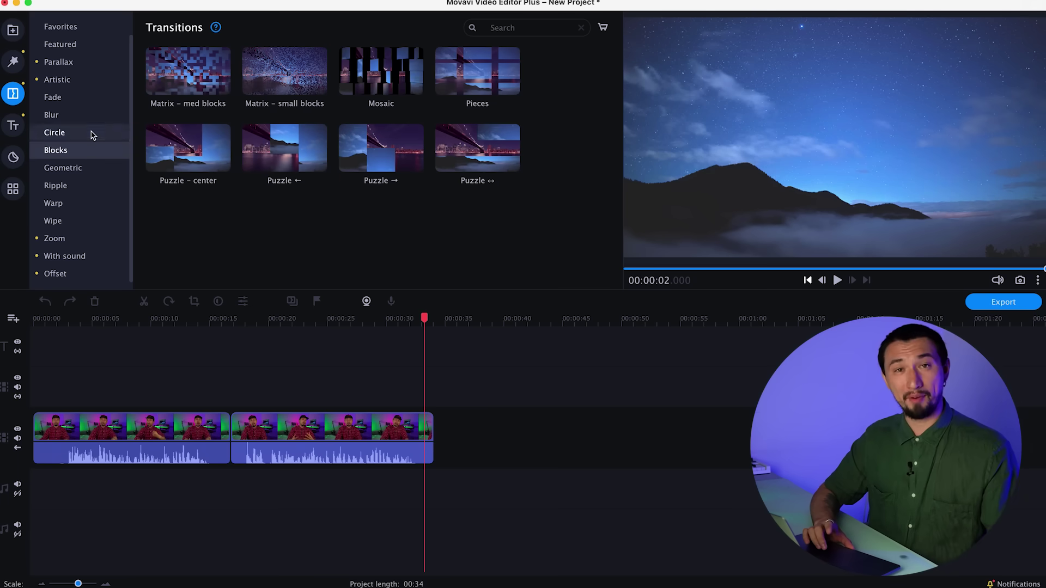
click(95, 118)
click(93, 172)
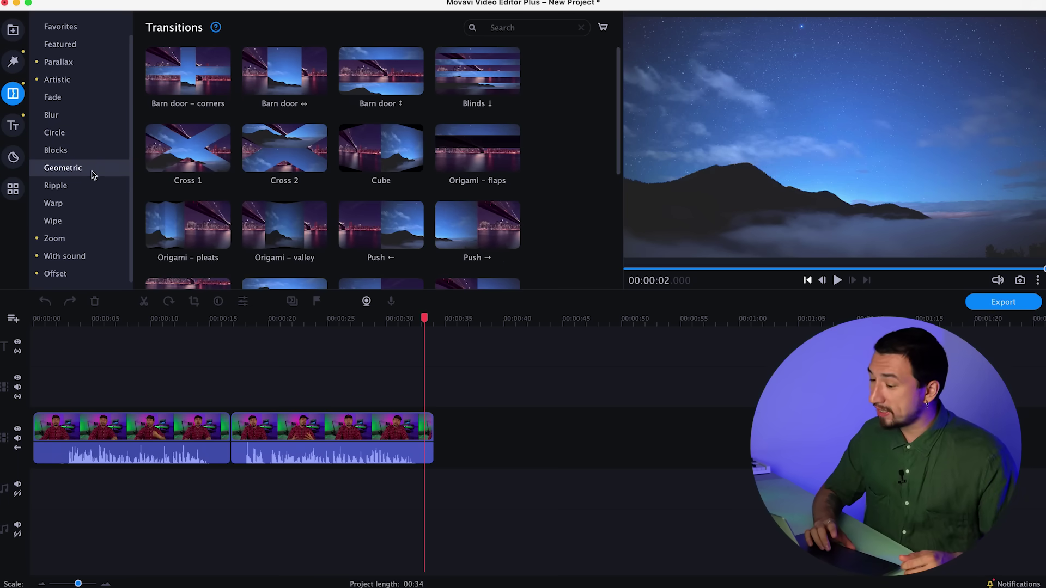
click(97, 190)
click(97, 204)
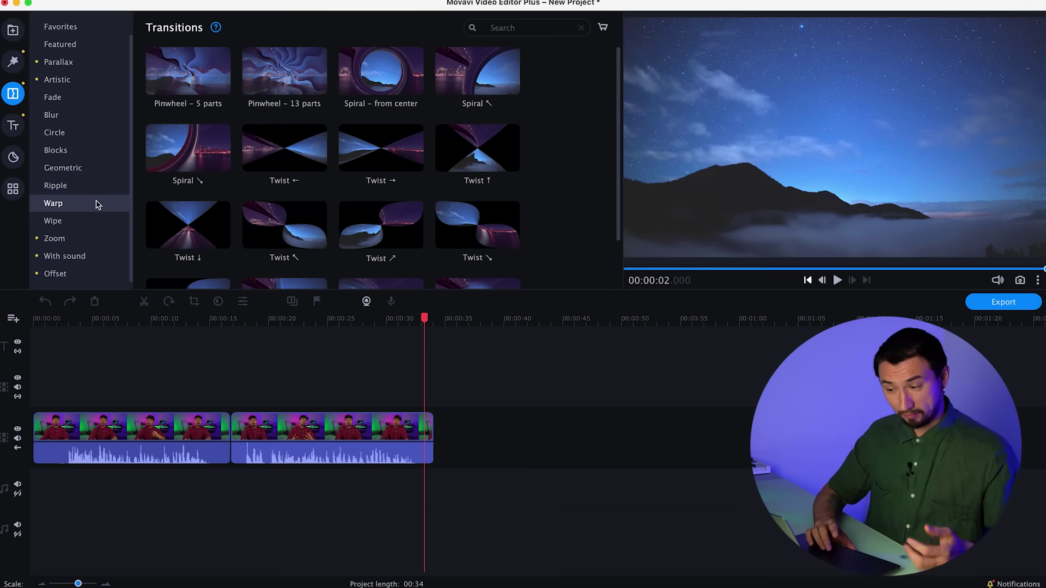
click(97, 220)
click(101, 243)
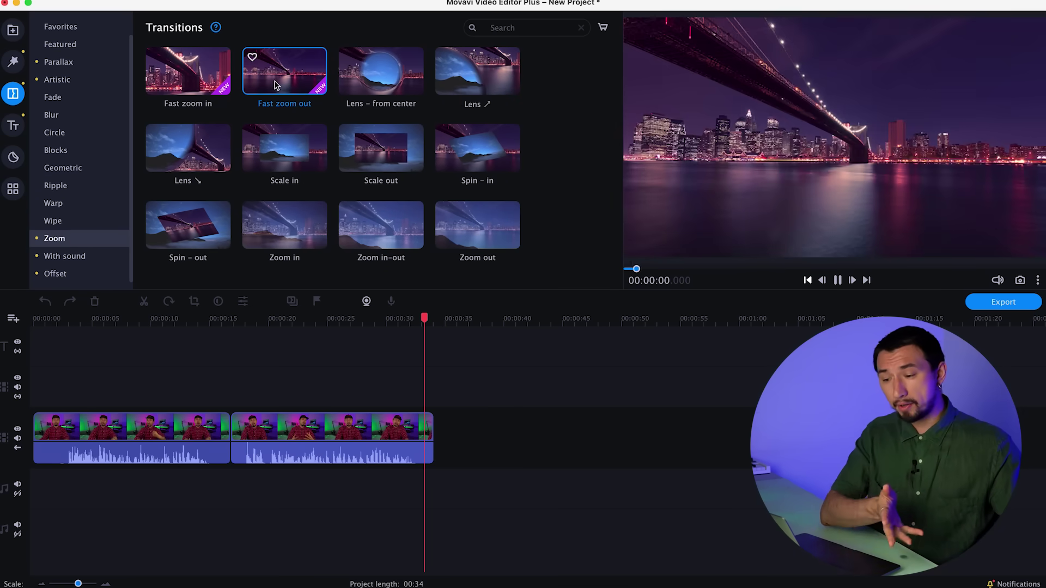
- Drop Fast zoom out between C0202 and C0205 and preview it from 00:00:15
drag(276, 84, 230, 438)
click(217, 322)
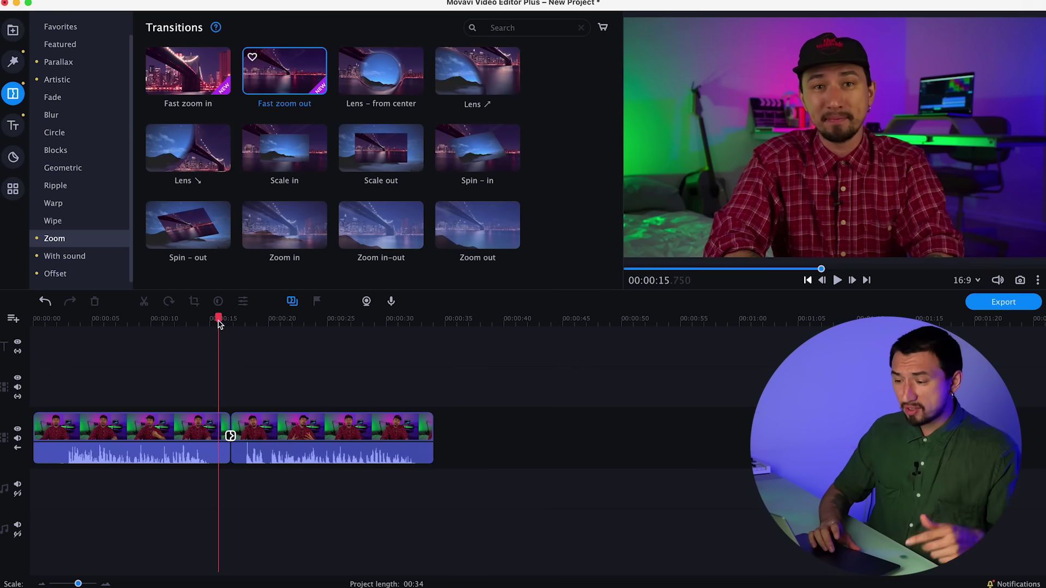
click(106, 584)
click(105, 584)
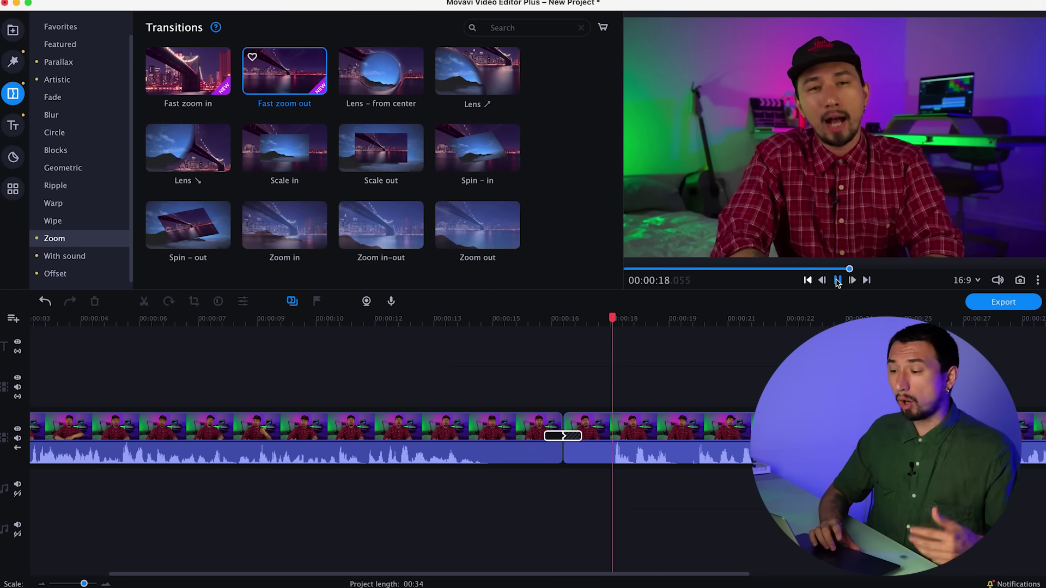
click(838, 280)
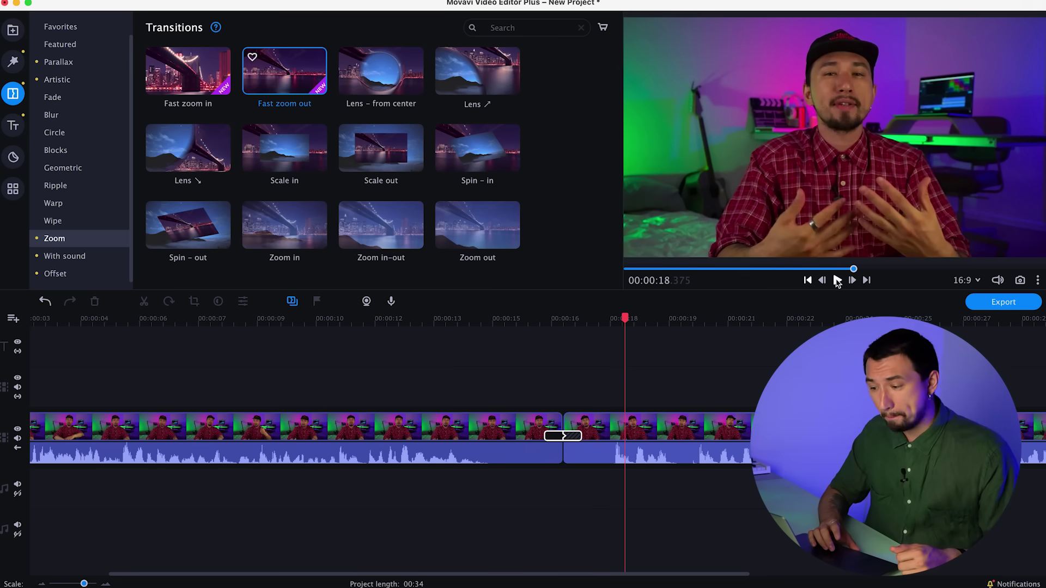
- Confirm the transition's 2-second settings and replay across the cut
double_click(570, 438)
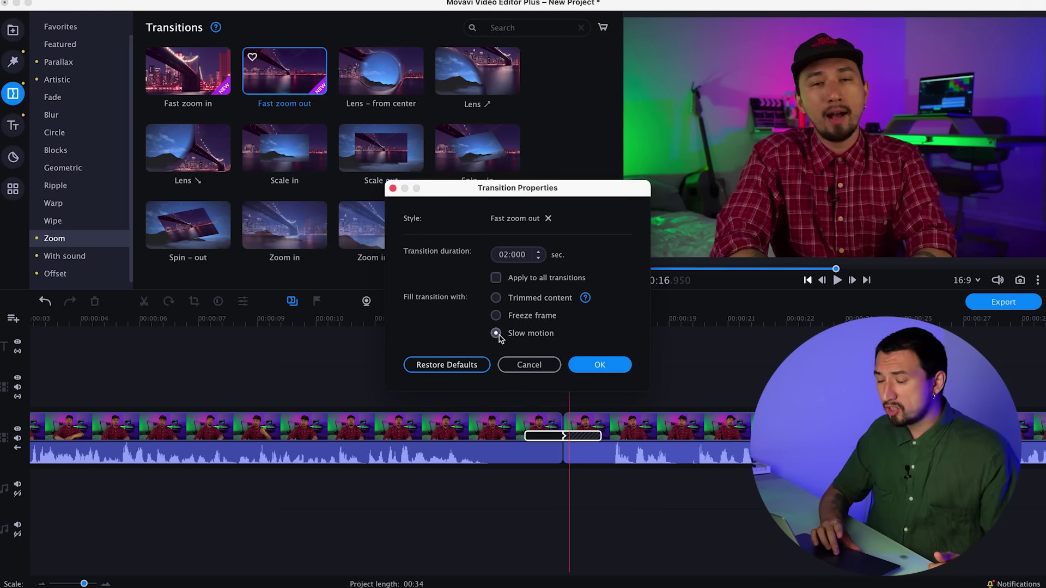
click(590, 365)
click(489, 319)
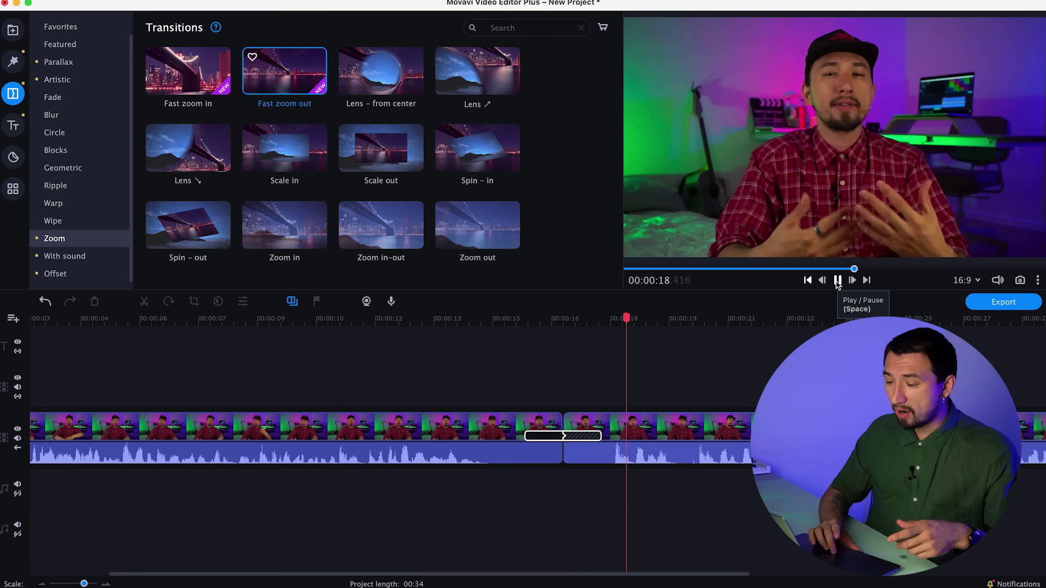
click(838, 280)
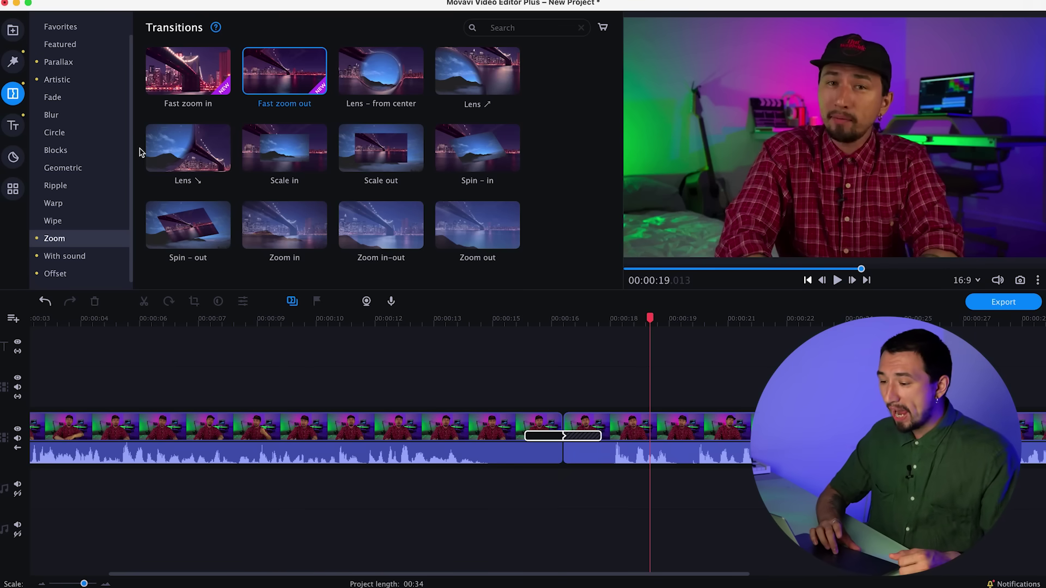
- Replace the transition with the sound transition Offset ← and open its properties
click(67, 259)
click(188, 147)
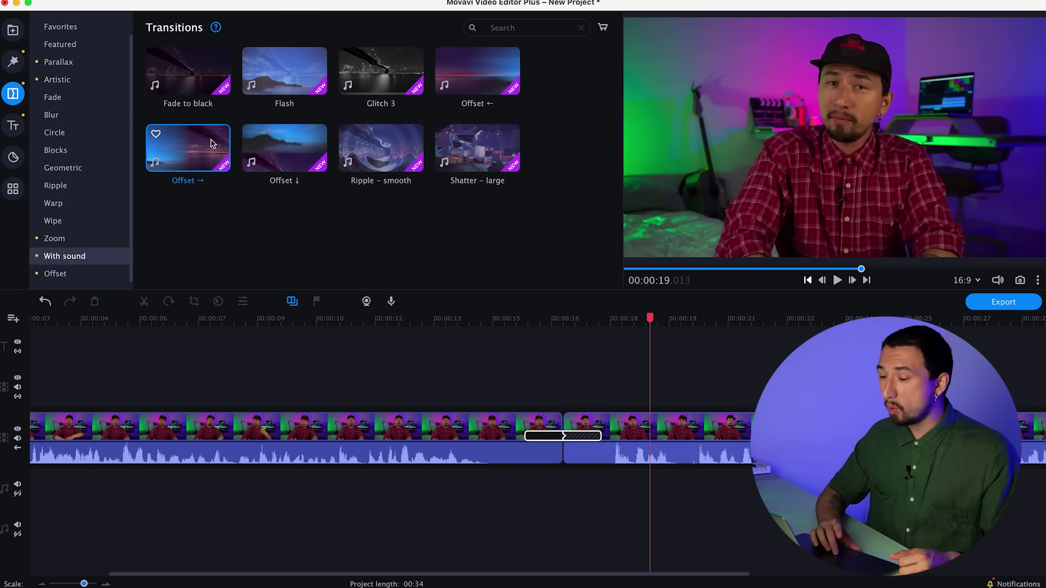
click(402, 72)
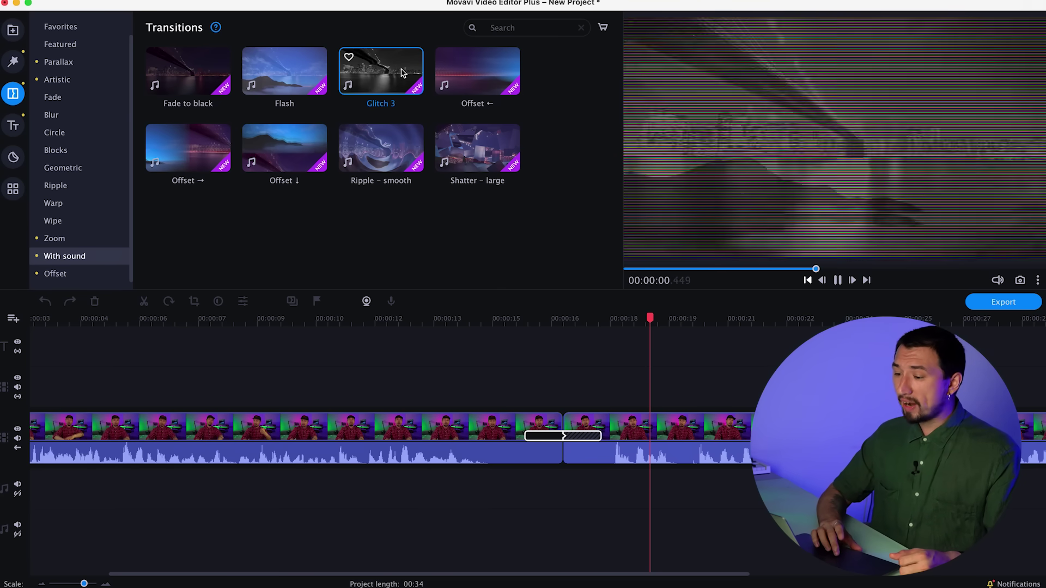
mouse_move(484, 86)
mouse_down()
mouse_move(613, 455)
mouse_move(581, 440)
mouse_up()
double_click(577, 440)
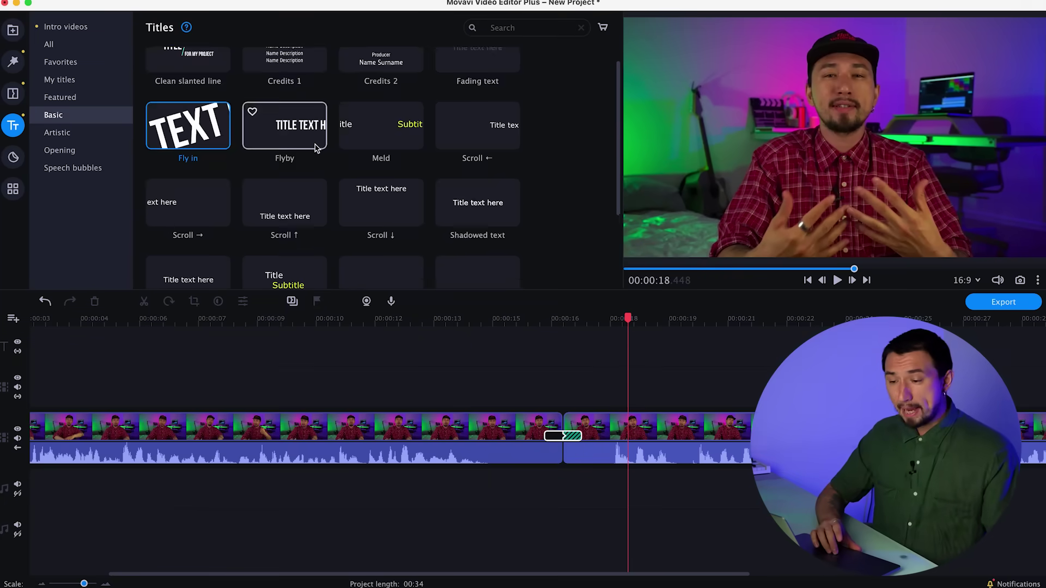
scroll(316, 146, down, 5)
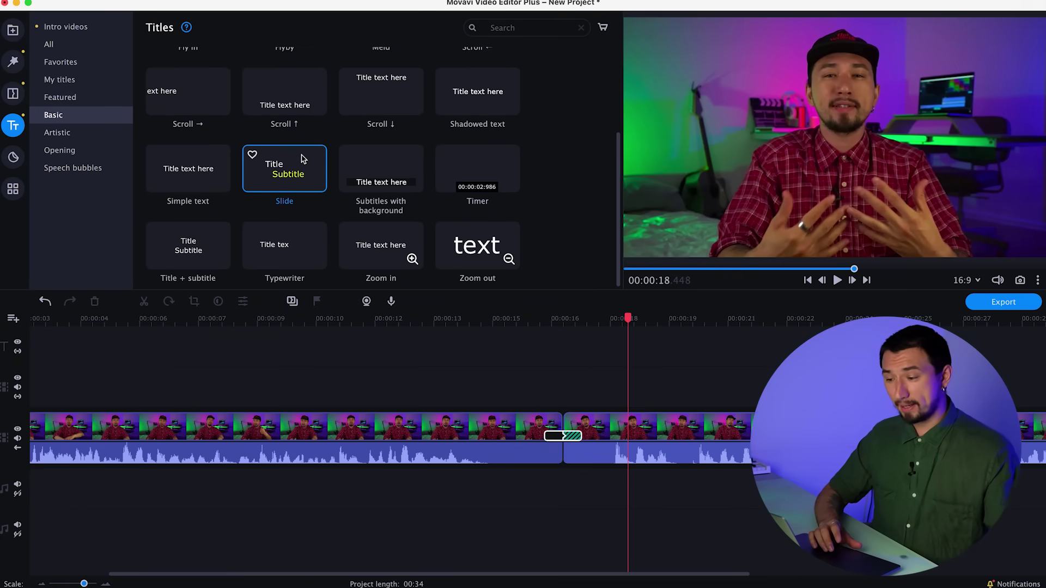
scroll(316, 190, up, 2)
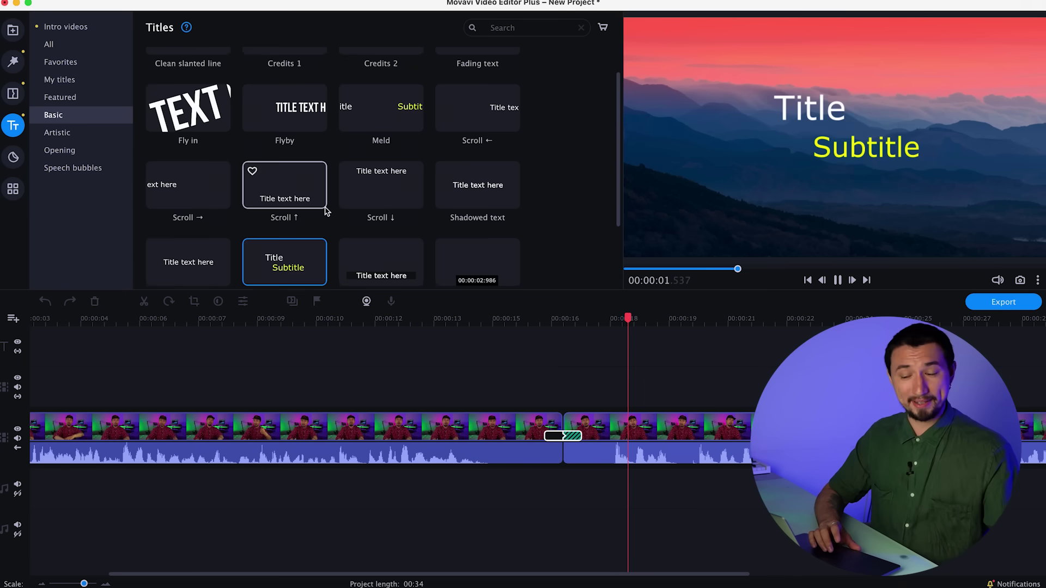
scroll(326, 212, up, 1)
click(205, 158)
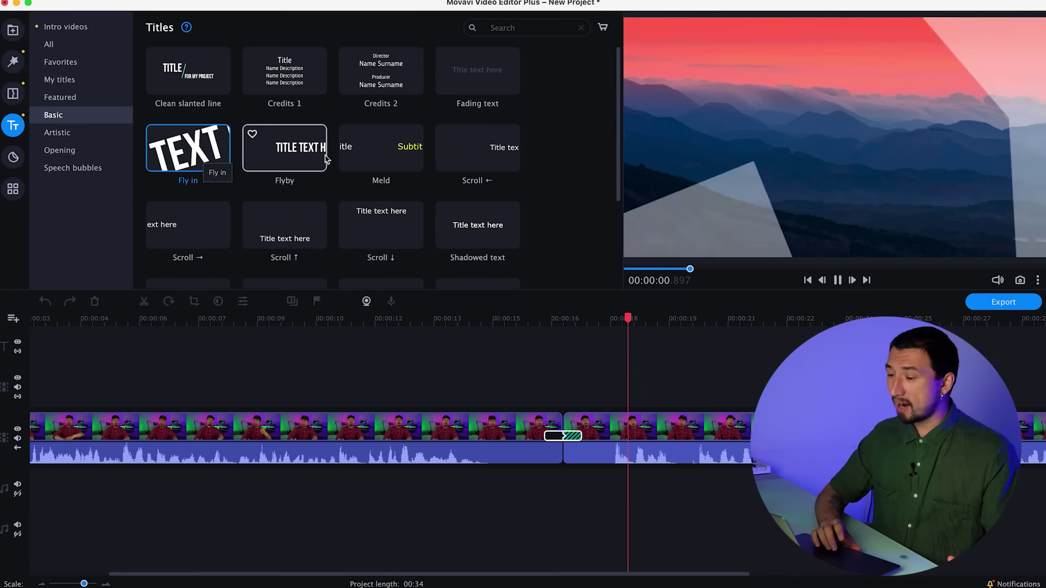
click(71, 133)
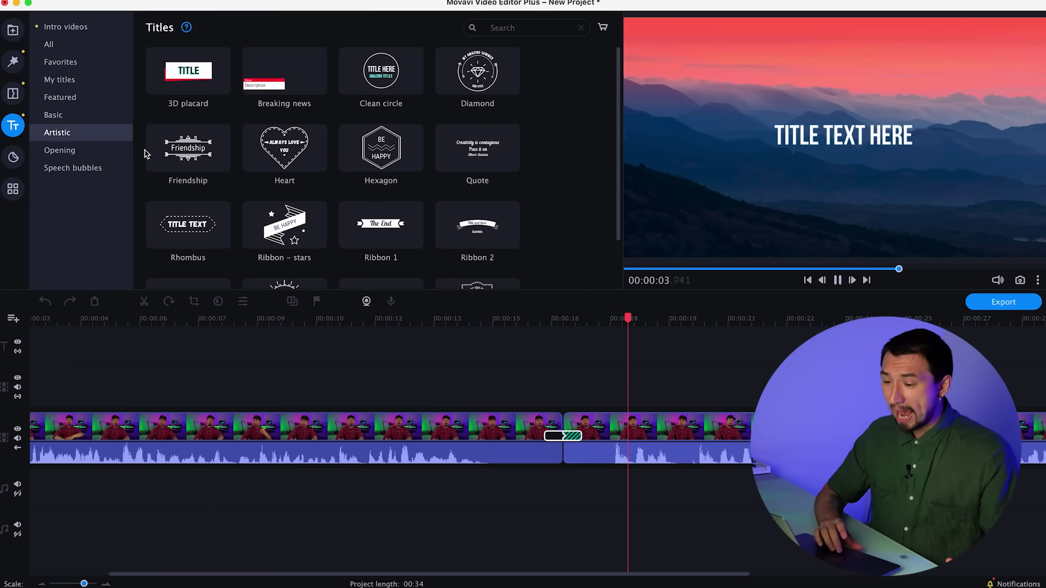
click(200, 68)
scroll(318, 158, down, 3)
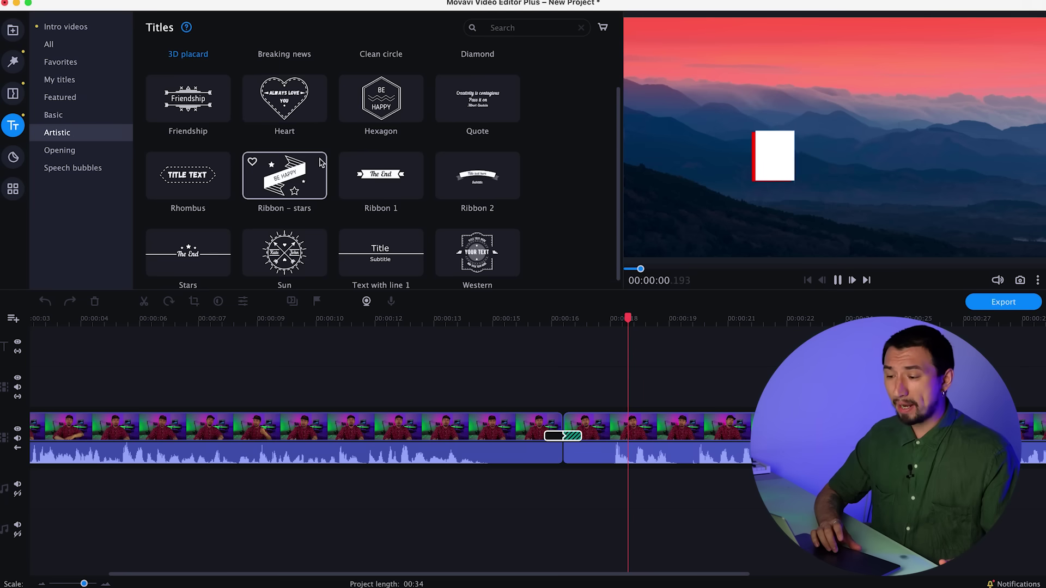
click(86, 155)
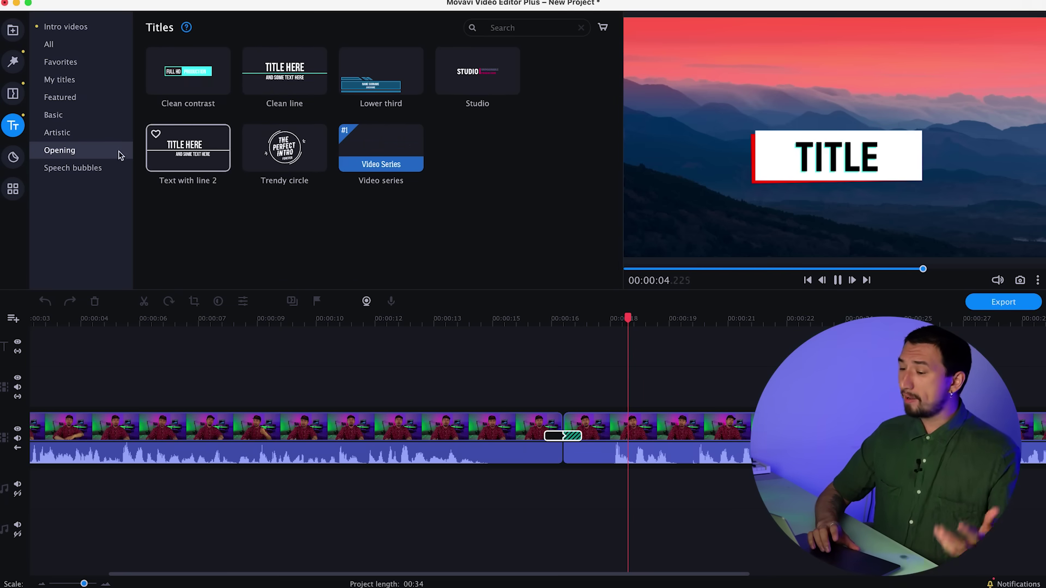
click(92, 169)
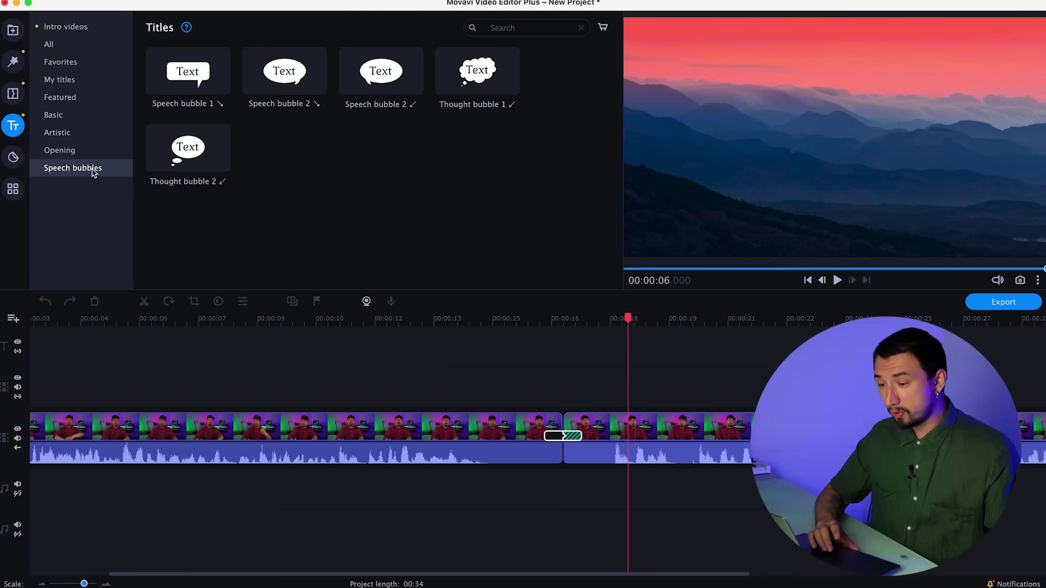
click(82, 96)
click(86, 82)
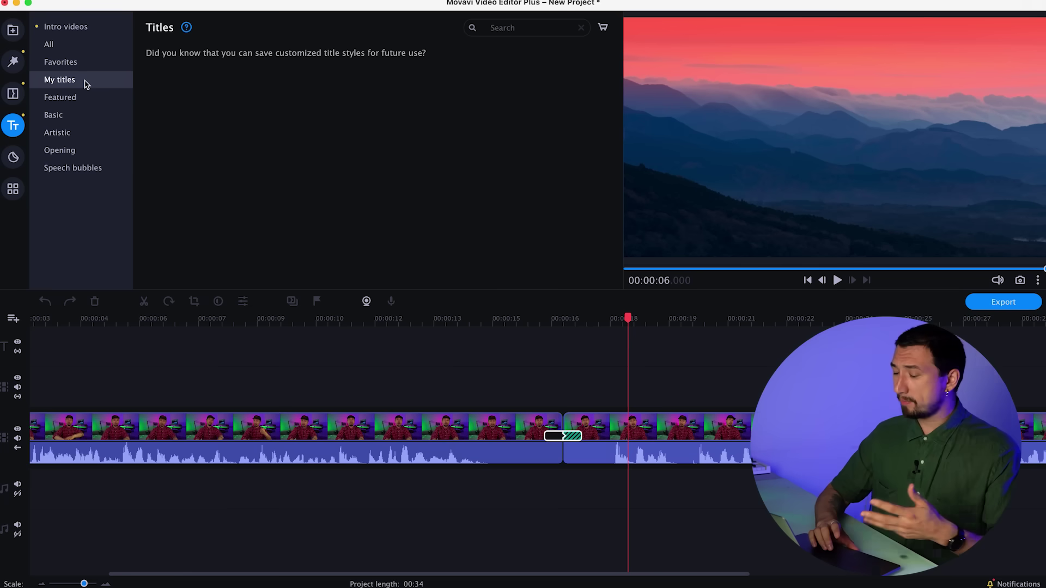
click(82, 116)
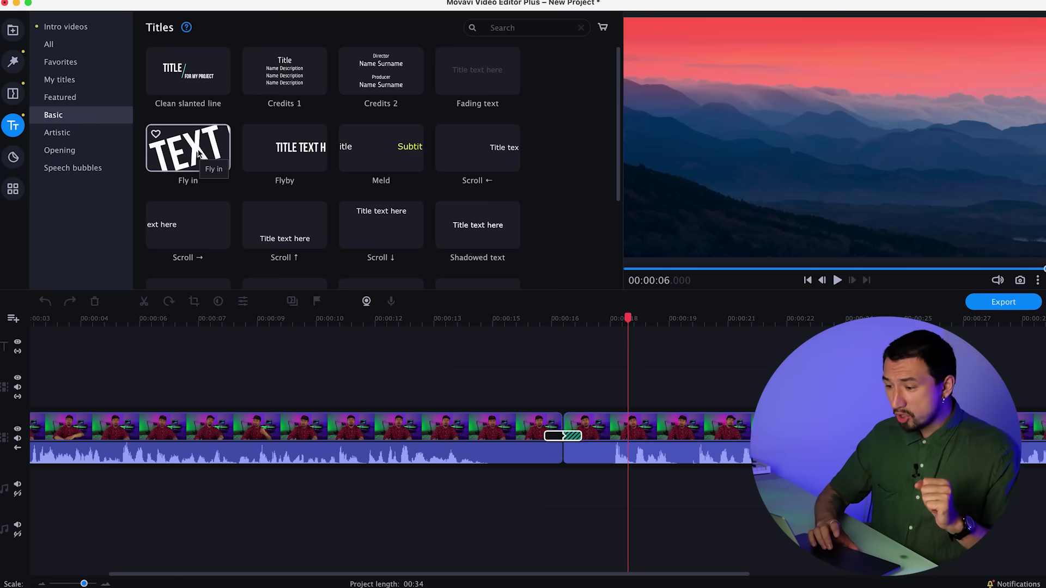
- Place a Fly in title on the title track, spanning roughly 00:00:03 to 00:00:06
drag(185, 144, 175, 371)
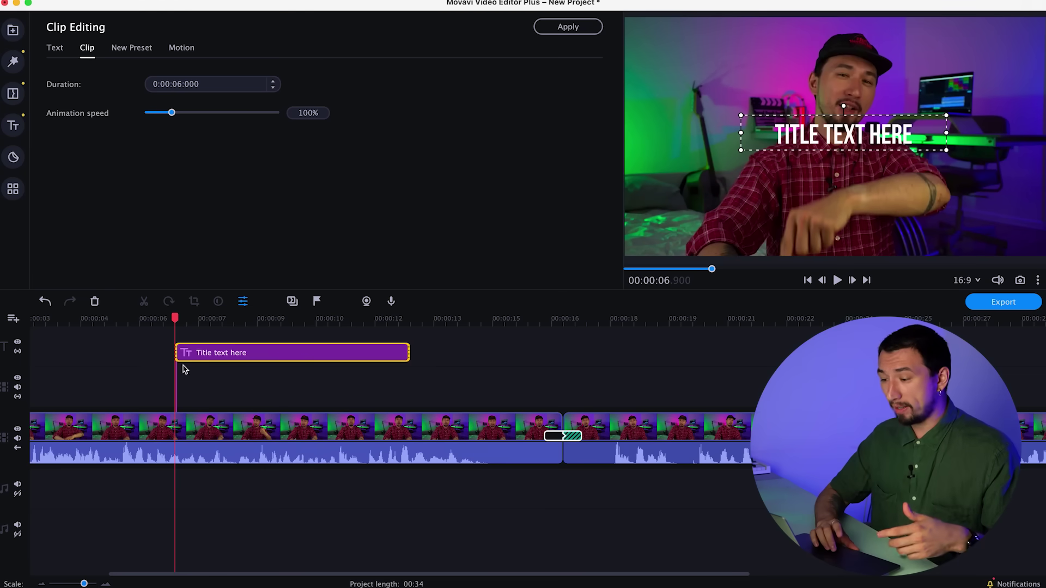
scroll(200, 388, left, 3)
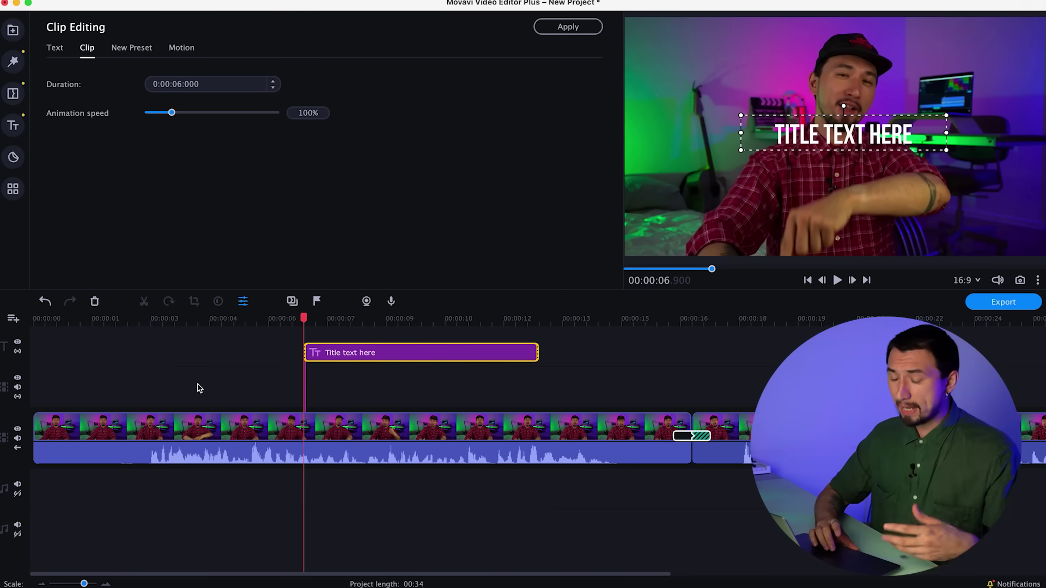
drag(358, 365, 219, 355)
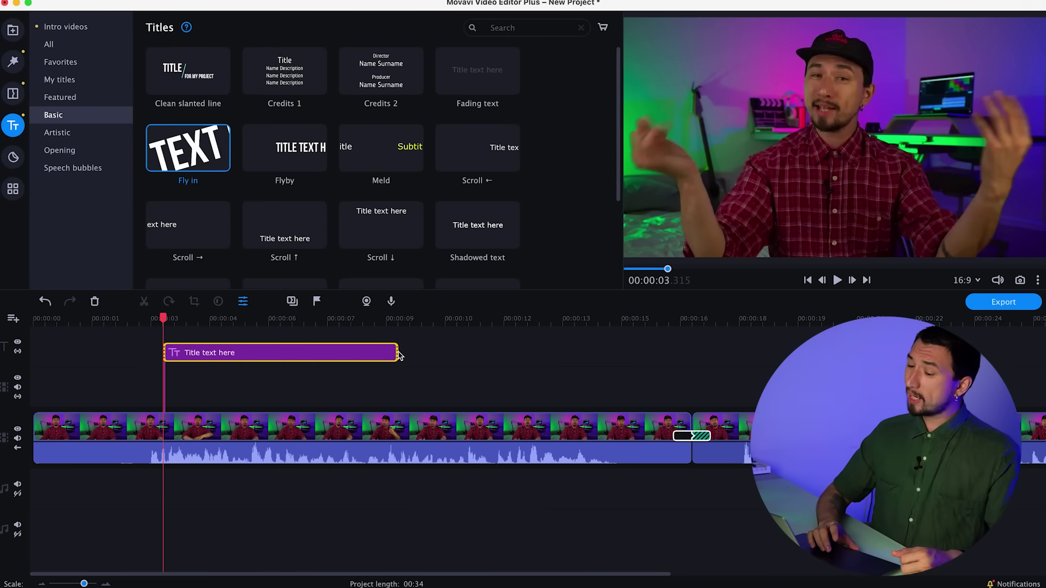
drag(396, 353, 285, 353)
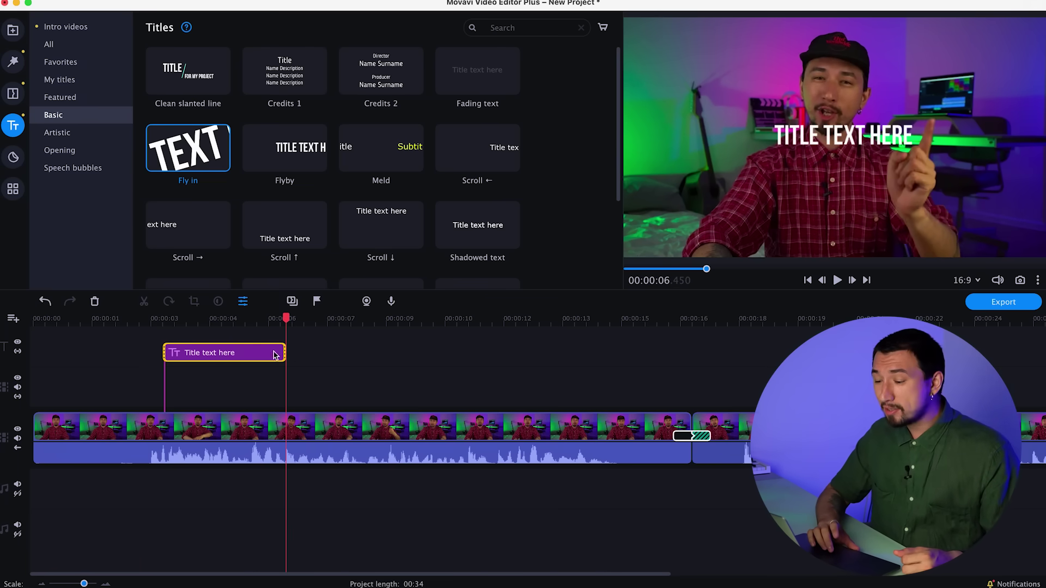
click(233, 326)
- Change the title text to 'movavi vlog' in yellow BERNIER Regular, then view its duration and preset options
double_click(222, 353)
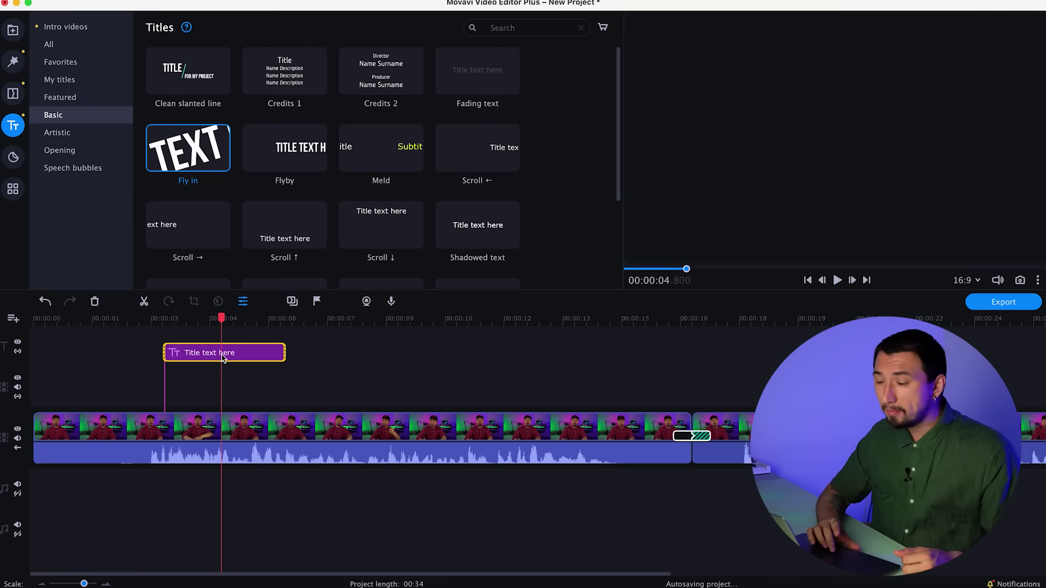
double_click(812, 139)
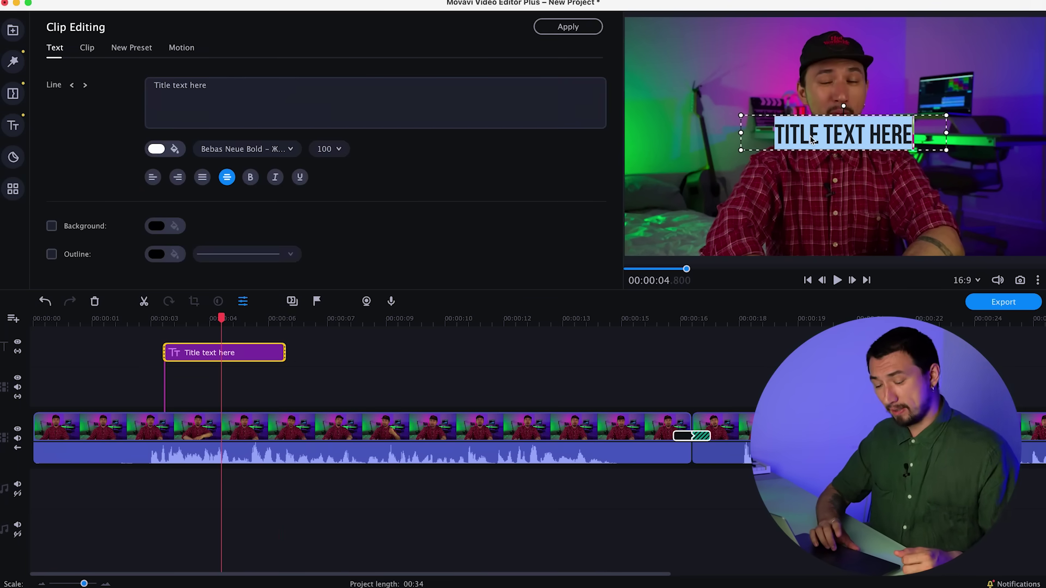
text(movavi vlog)
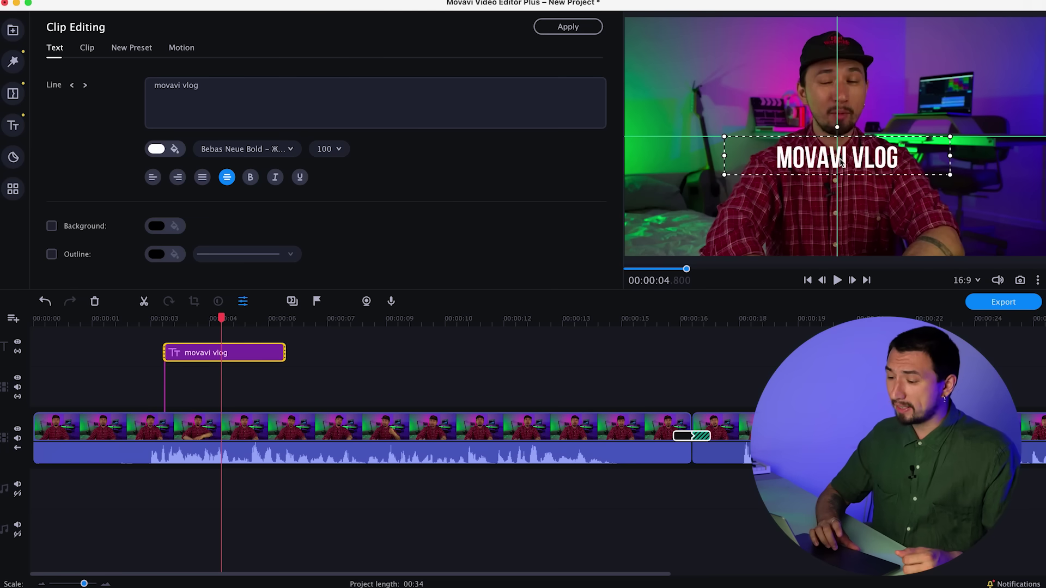
click(291, 149)
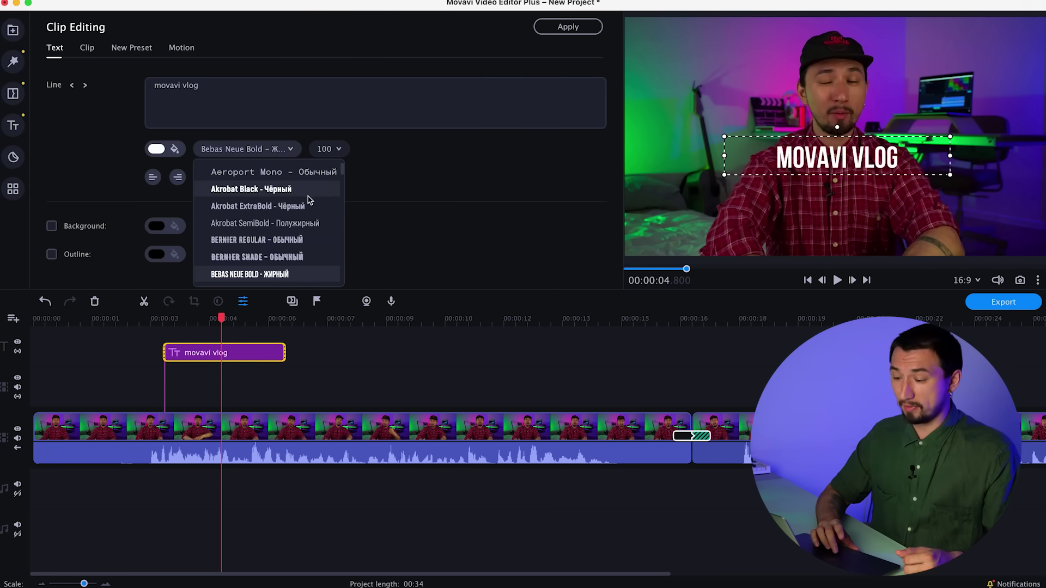
click(256, 240)
click(159, 152)
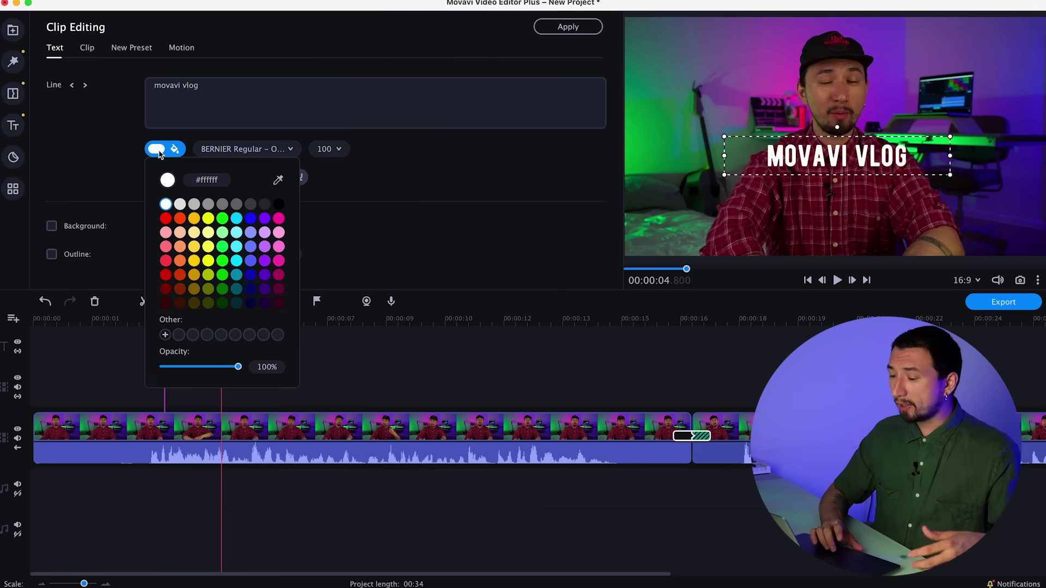
click(193, 247)
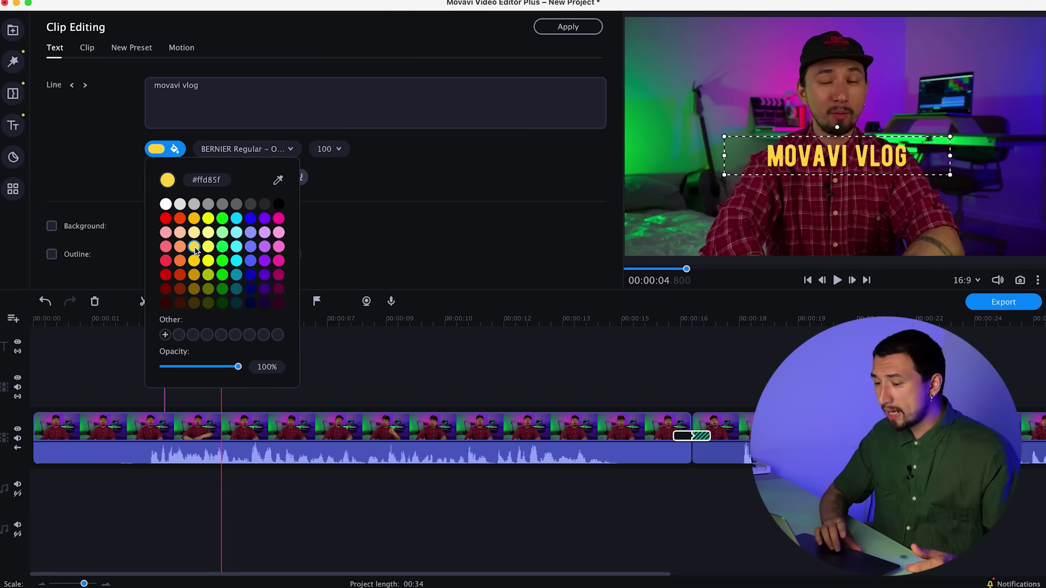
click(371, 173)
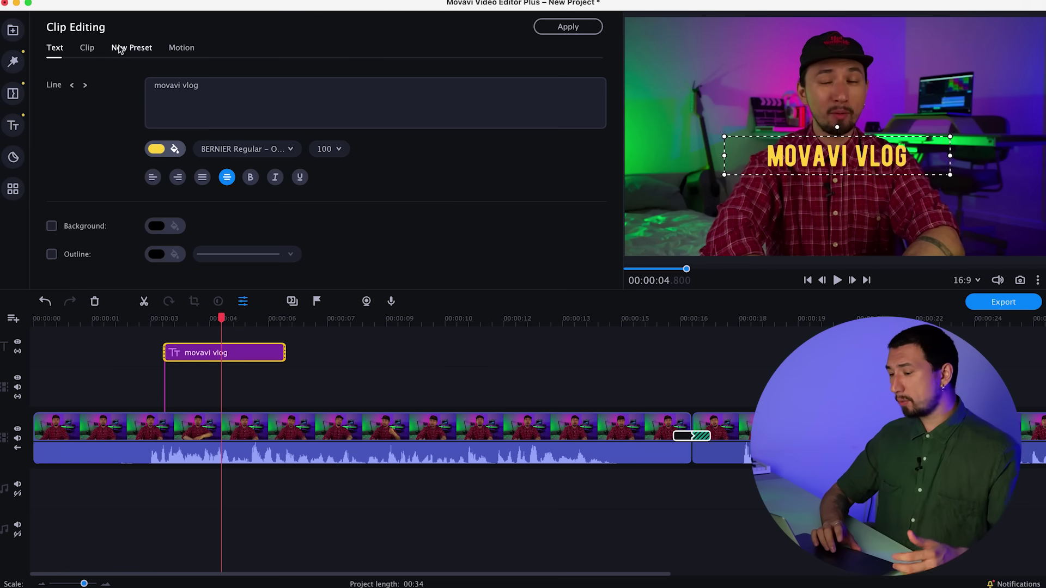
click(87, 48)
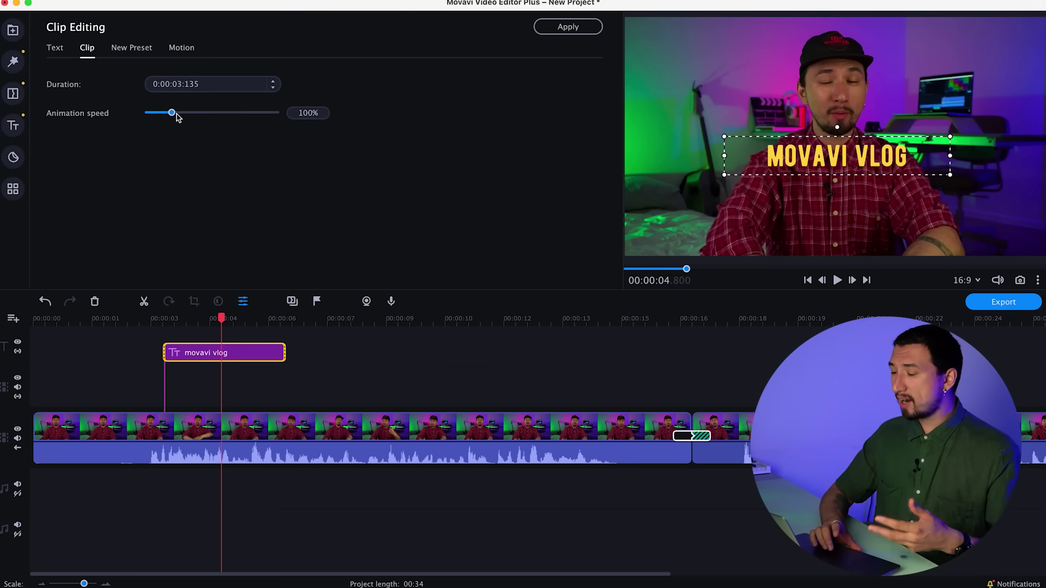
click(145, 51)
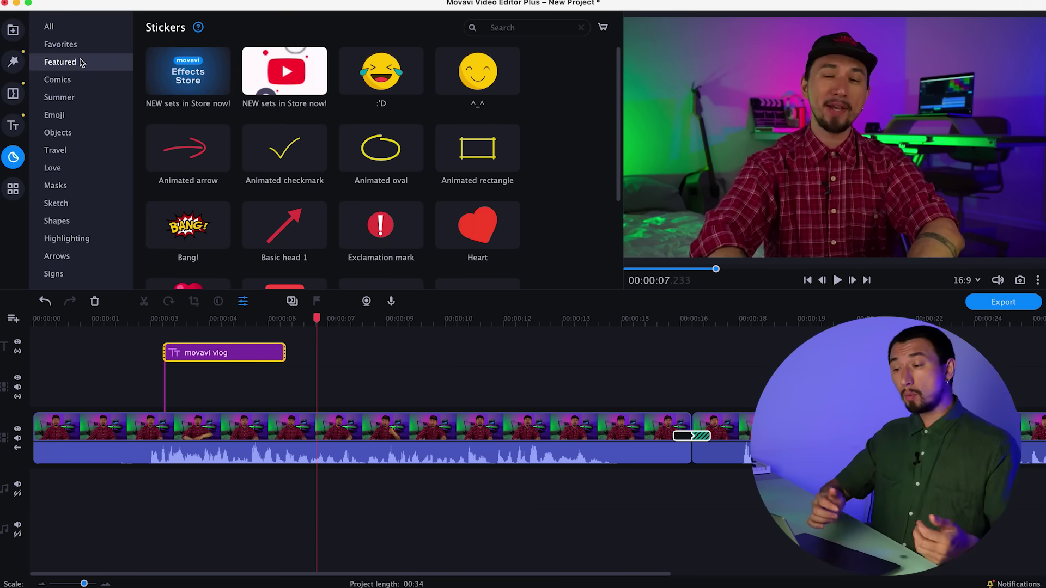
- Browse the Comics stickers, preview the Bang! sticker, then view the Summer and Emoji sets
click(87, 81)
click(180, 76)
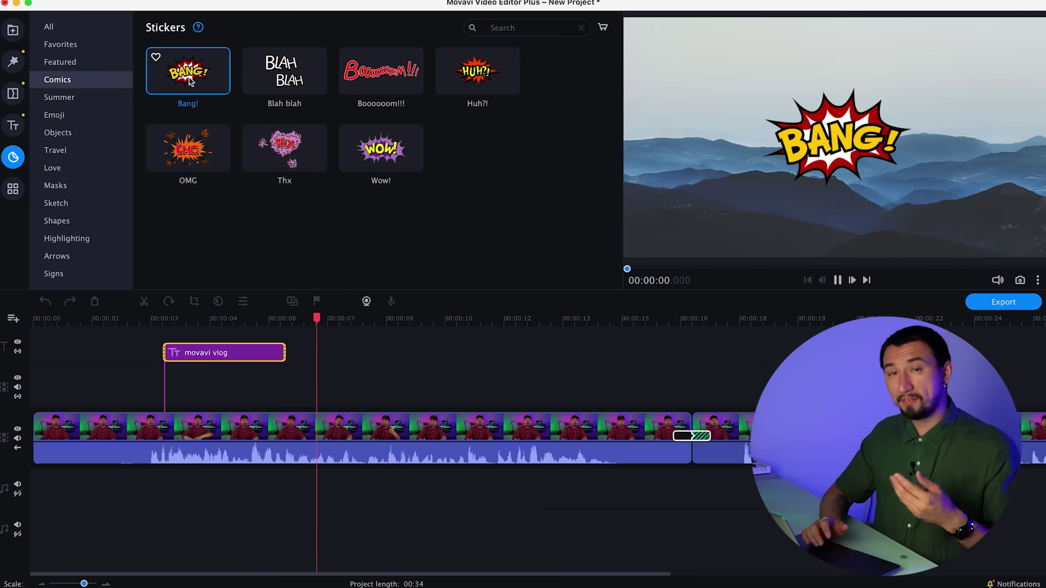
click(76, 102)
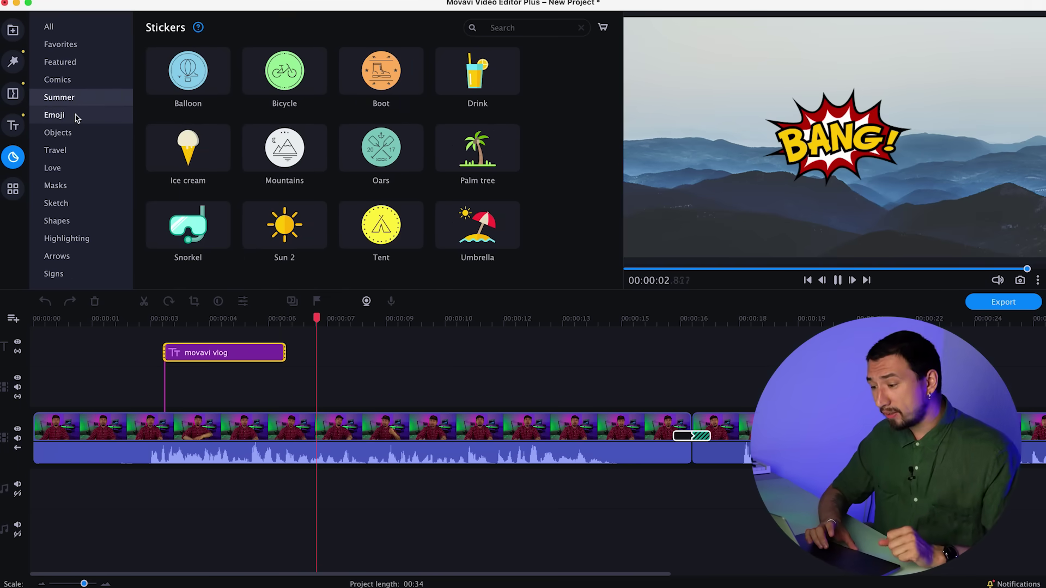
click(77, 115)
scroll(315, 193, up, 1)
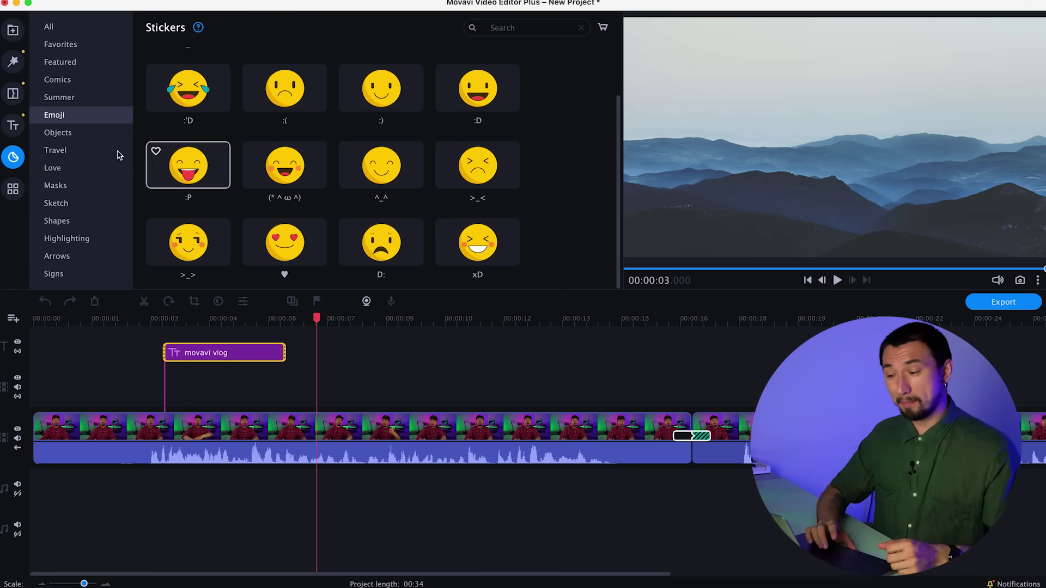
- Look through the Objects, Travel, Love, Masks, Sketch, Shapes, Highlighting and Arrows sticker sets
click(83, 129)
click(71, 151)
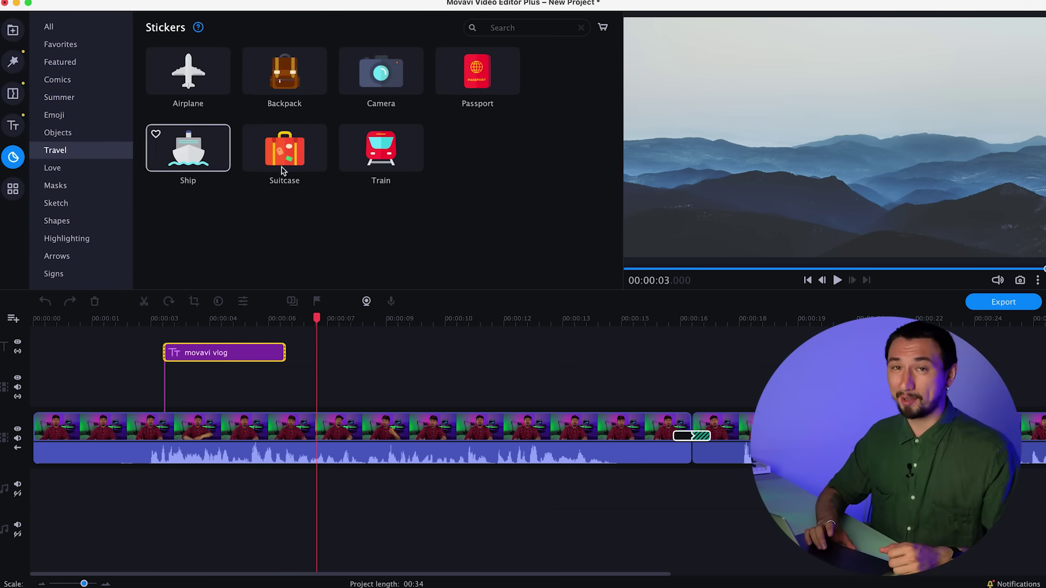
click(68, 168)
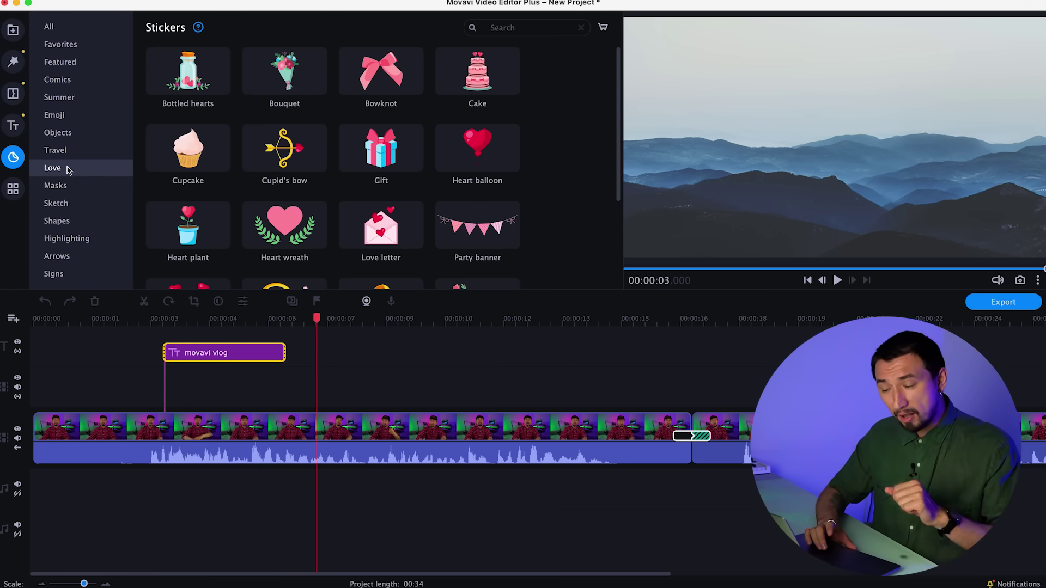
click(75, 187)
click(83, 205)
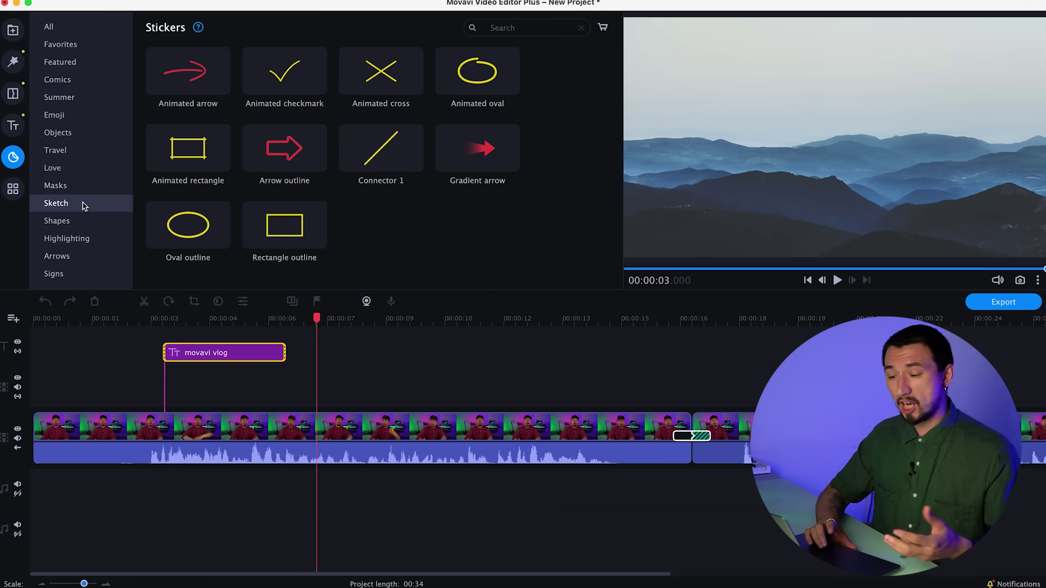
click(98, 222)
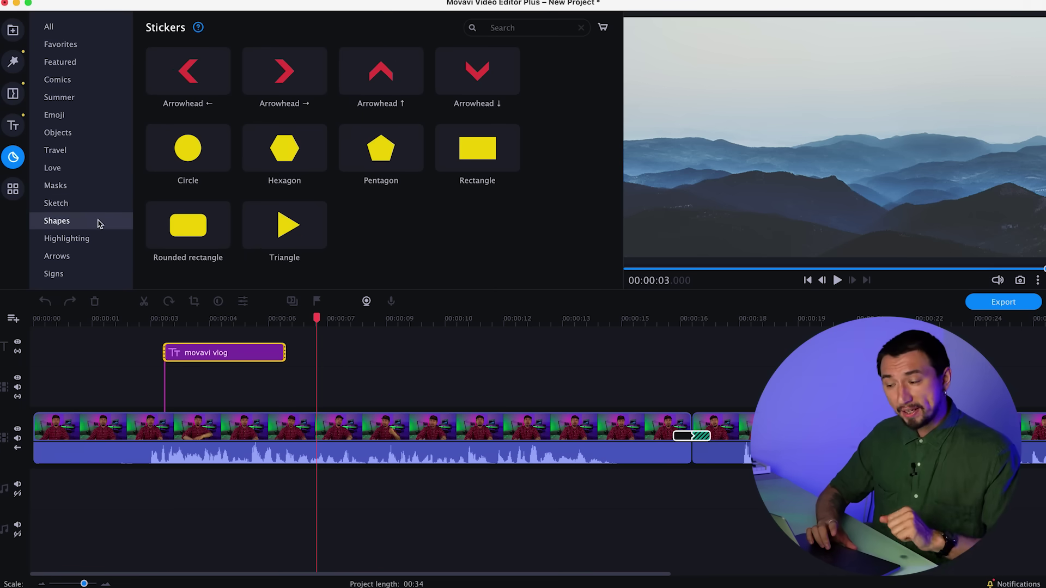
click(100, 238)
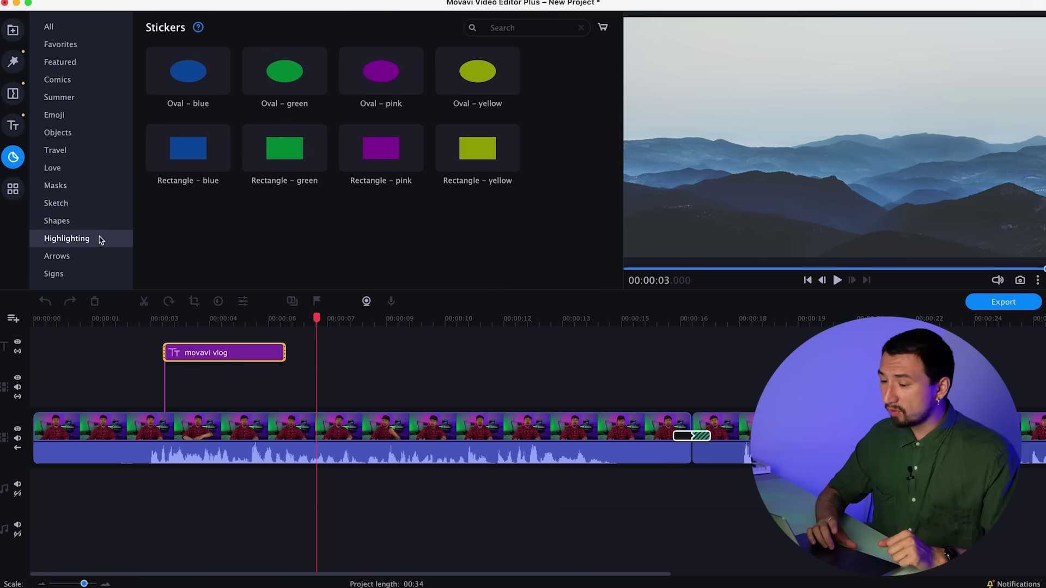
click(61, 261)
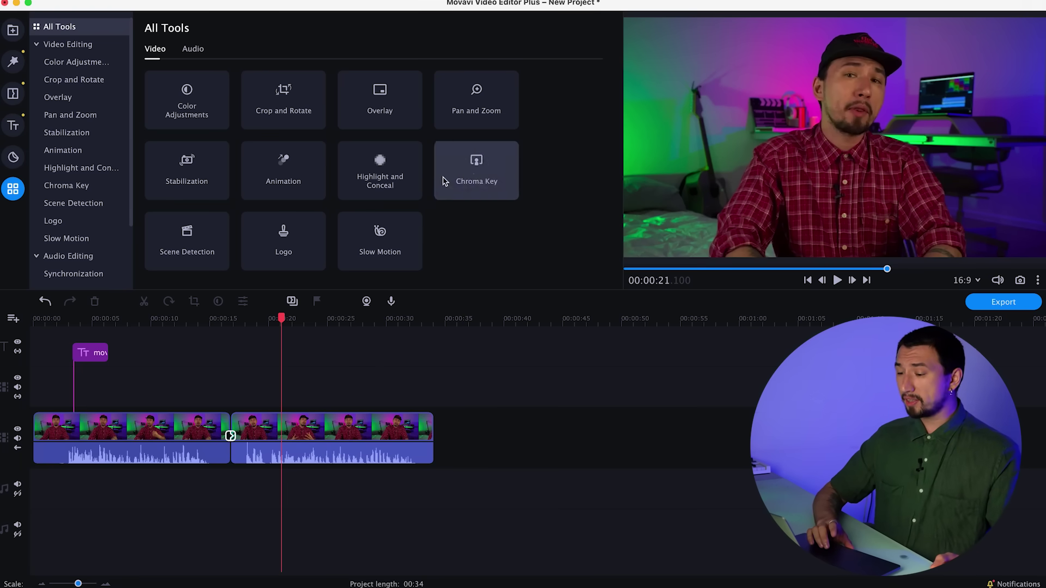
- Look at the audio editing tools and the Crop and Rotate settings for the second clip
click(82, 256)
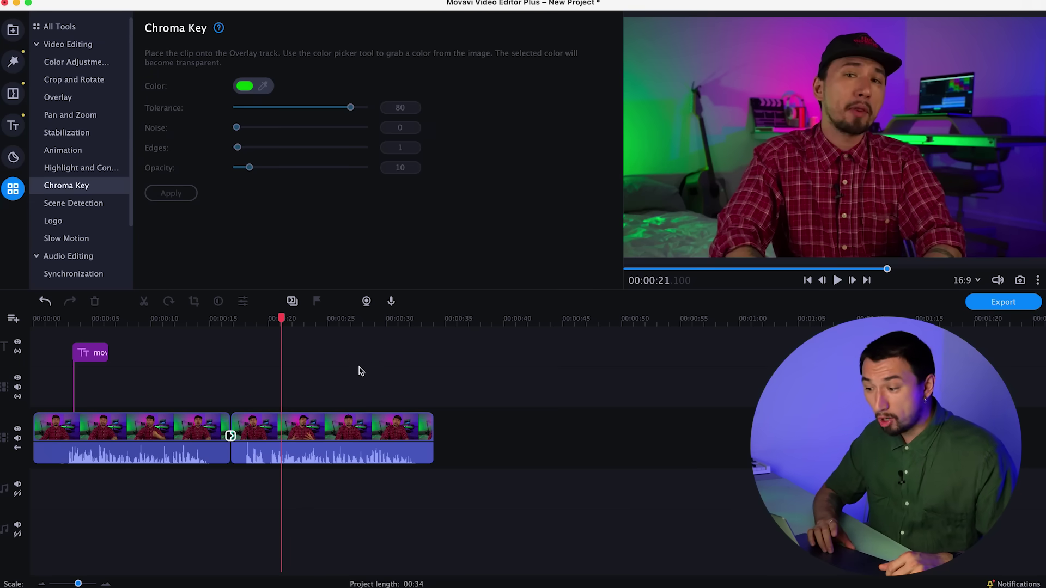
click(291, 428)
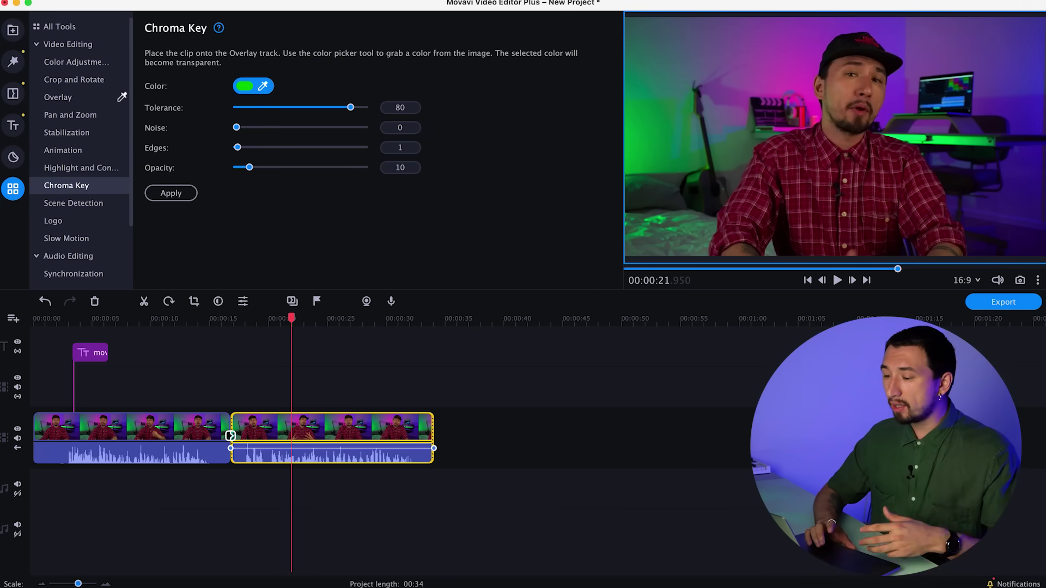
click(59, 26)
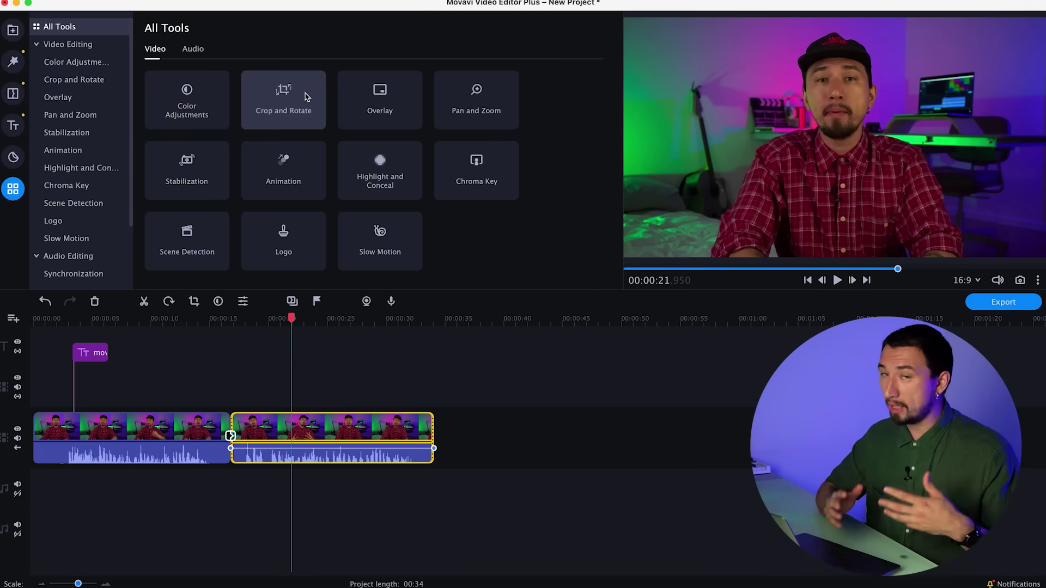
click(252, 119)
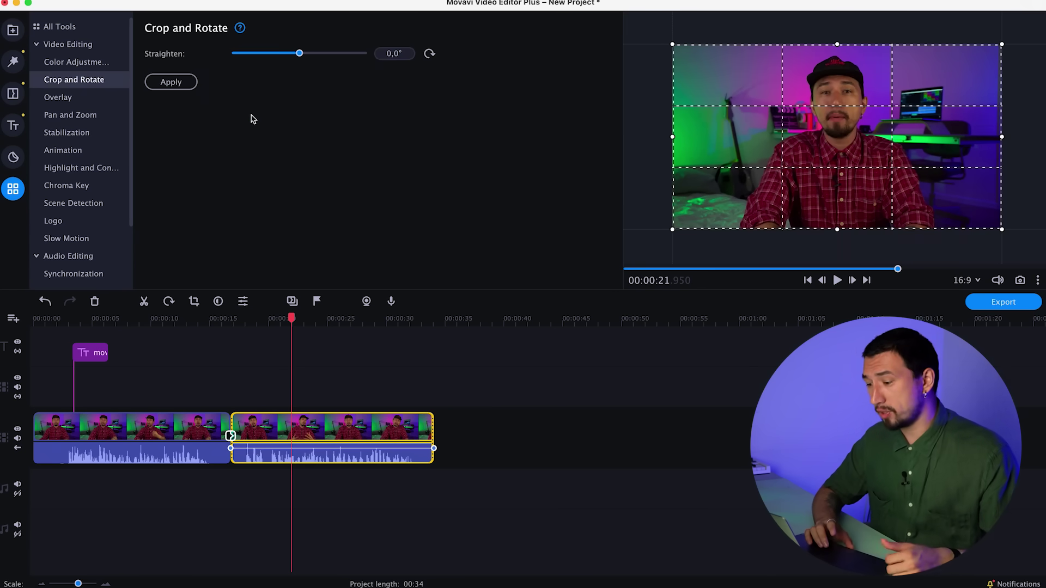
click(65, 27)
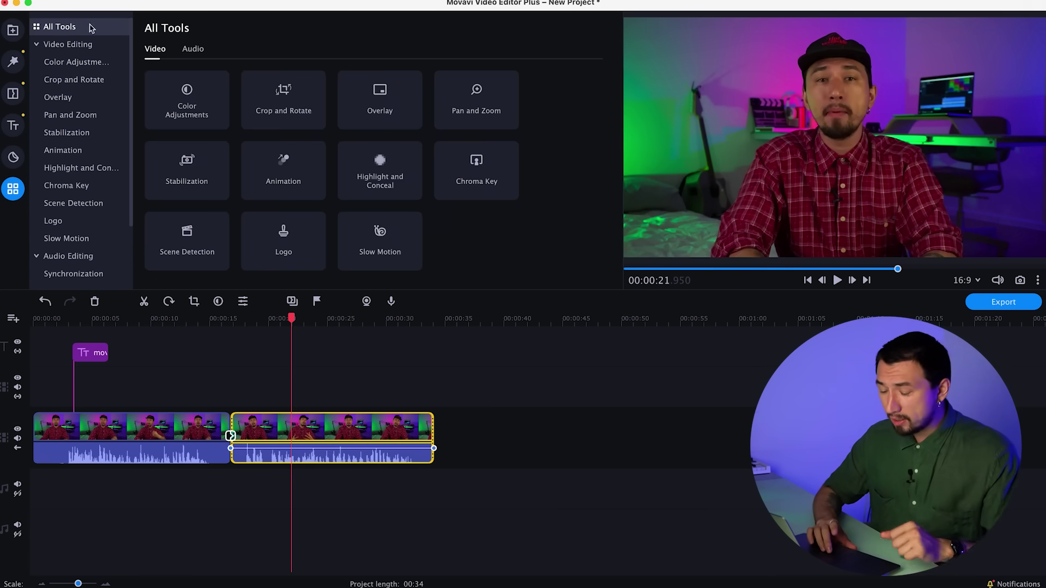
- Preview the Pan and Zoom, Stabilization and Color Adjustments tools, returning to All Tools each time
click(468, 102)
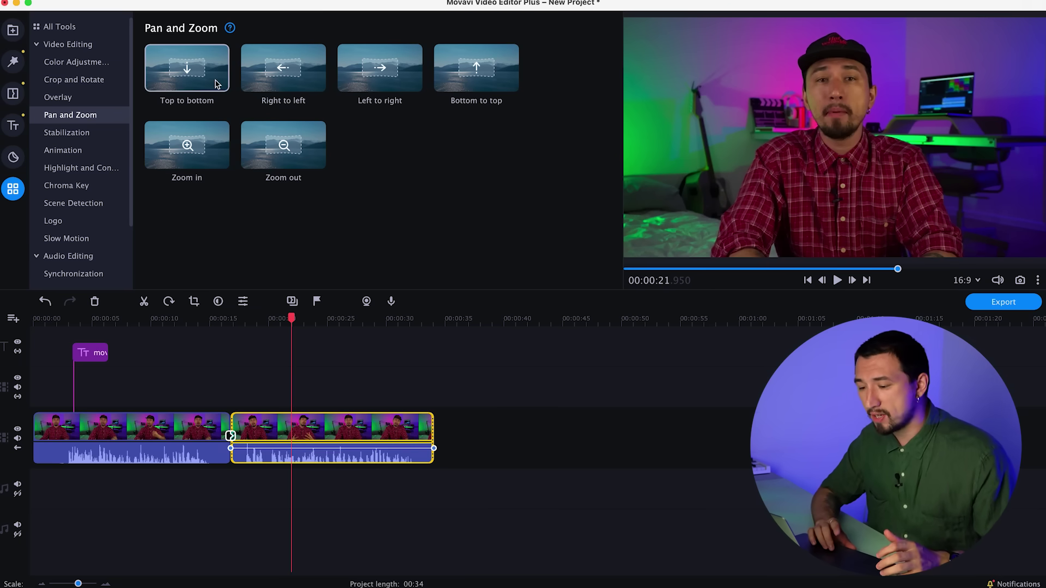
click(97, 27)
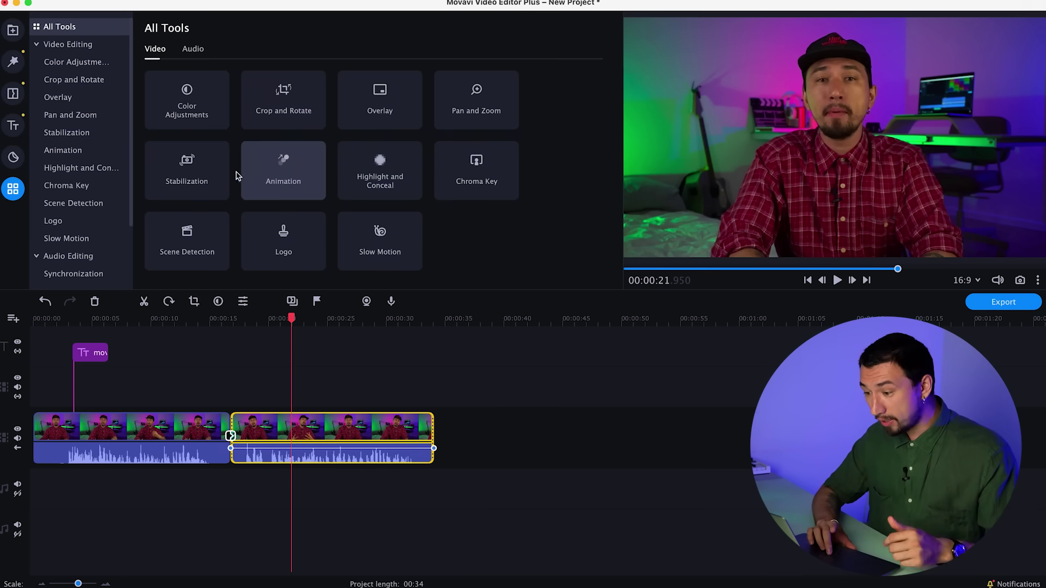
click(219, 177)
click(65, 27)
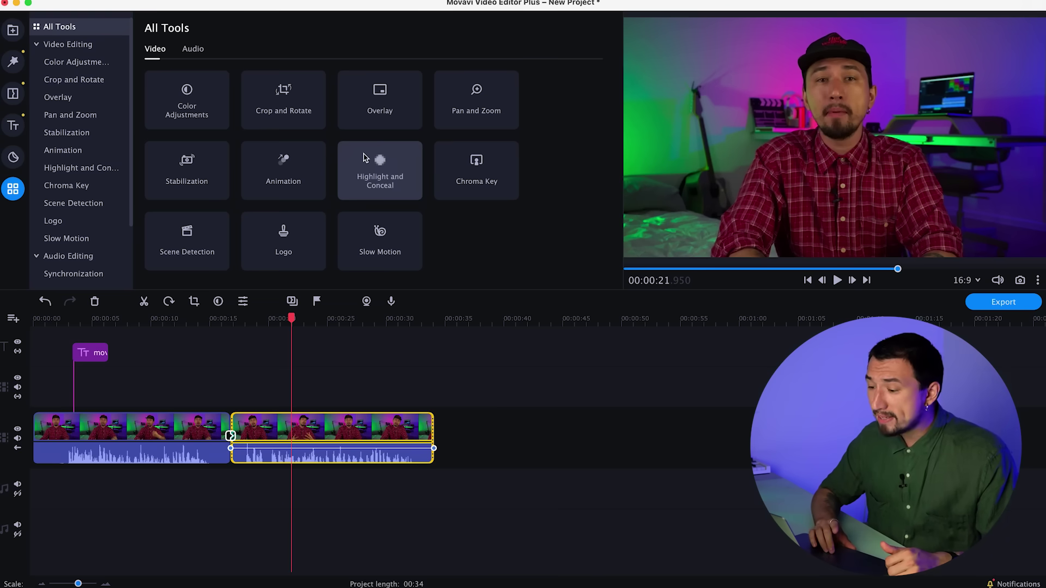
click(187, 100)
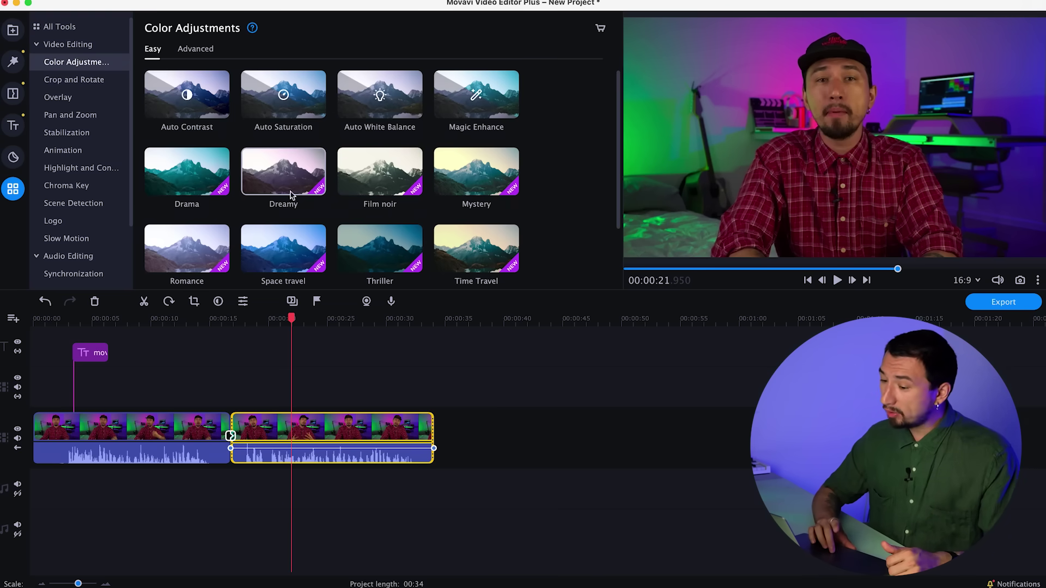
click(84, 30)
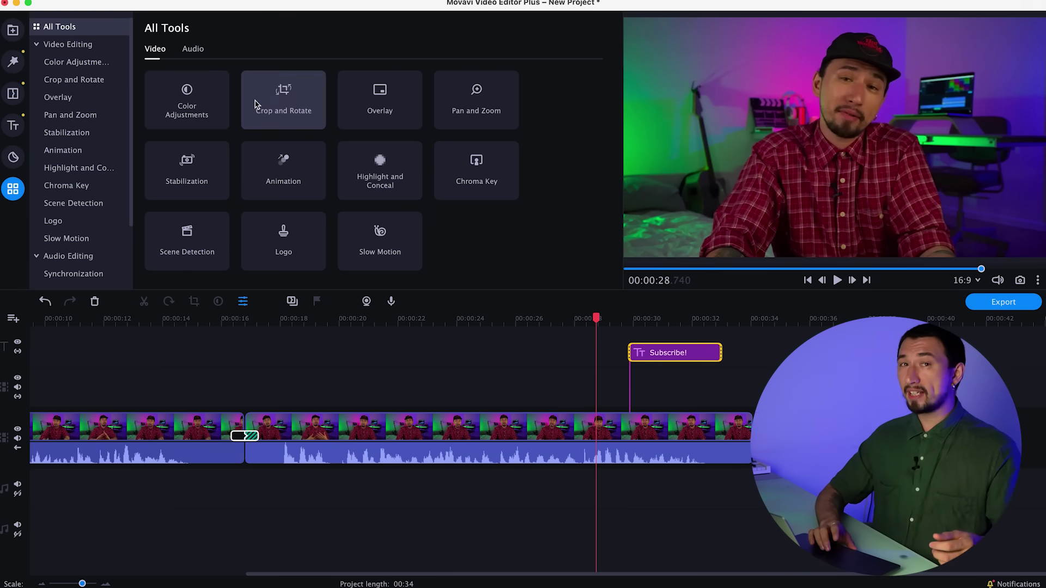
- Open the title's animation presets and preview the Subscribe! title as it currently plays
click(283, 171)
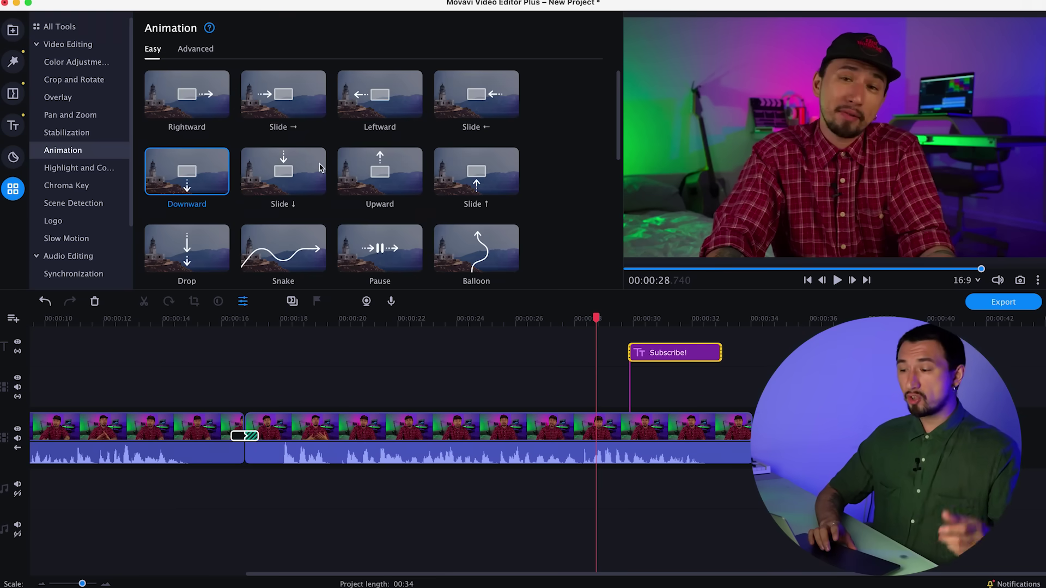
click(196, 49)
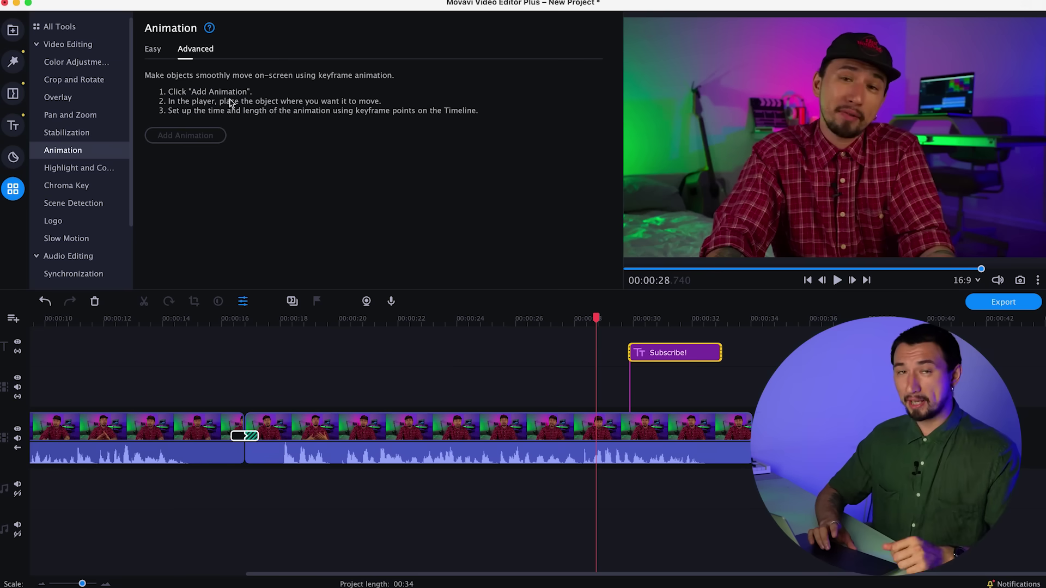
click(153, 49)
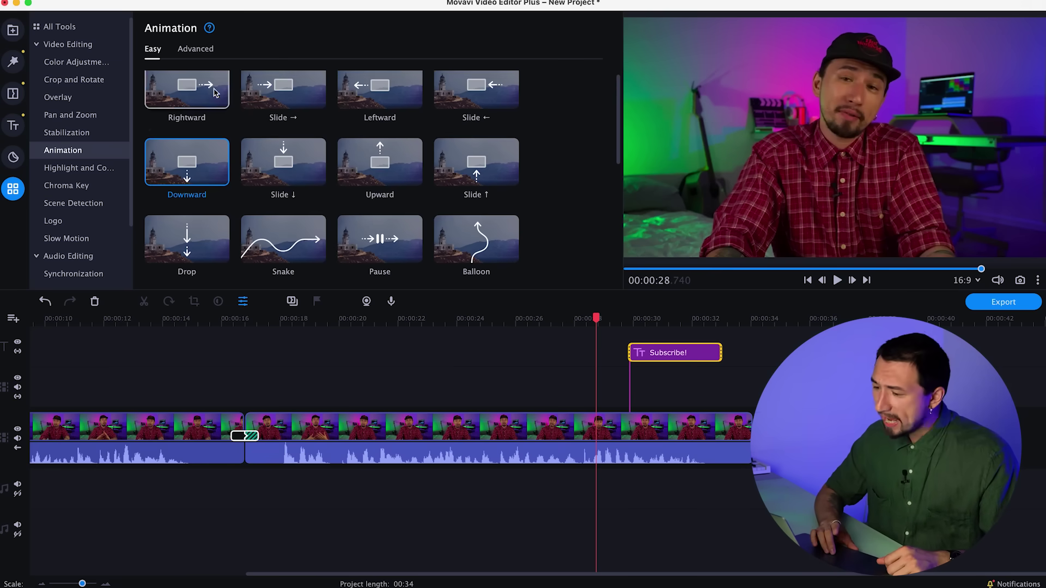
scroll(284, 163, down, 1)
click(612, 318)
click(837, 280)
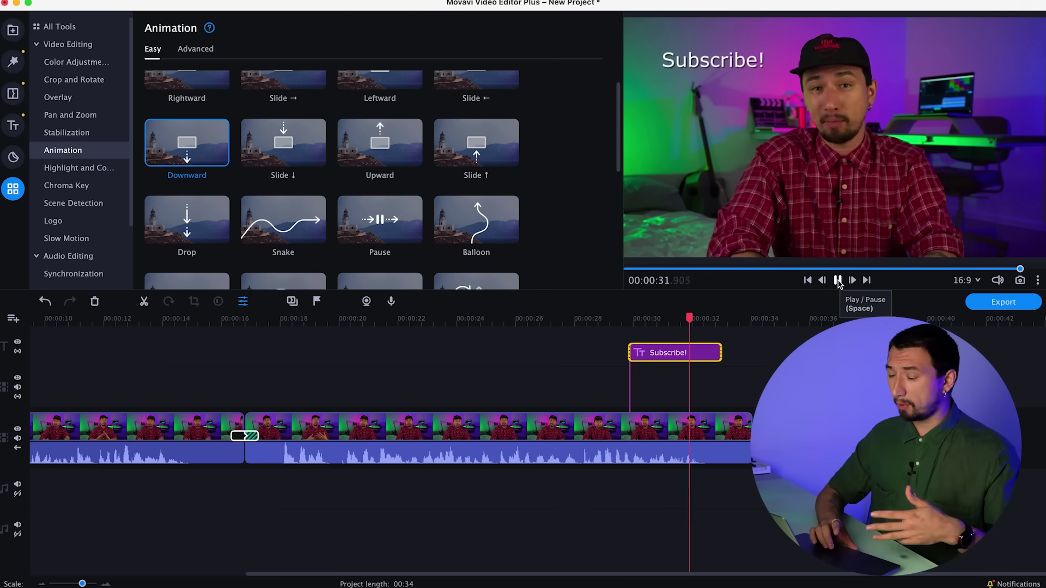
click(837, 280)
- Apply the Slide ↓ entrance and Downward exit animations to the Subscribe! title
scroll(260, 137, down, 1)
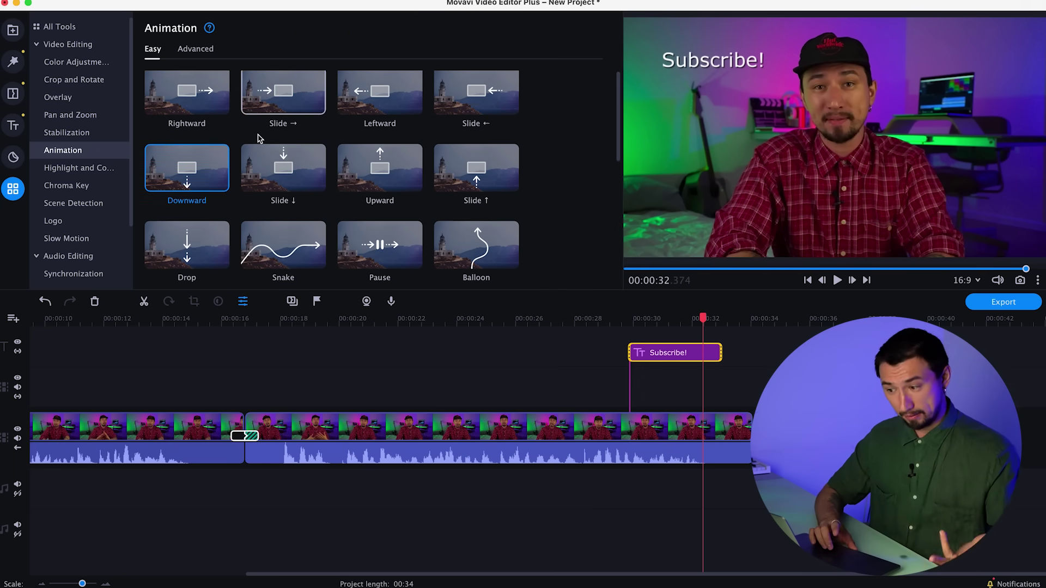
scroll(289, 173, down, 10)
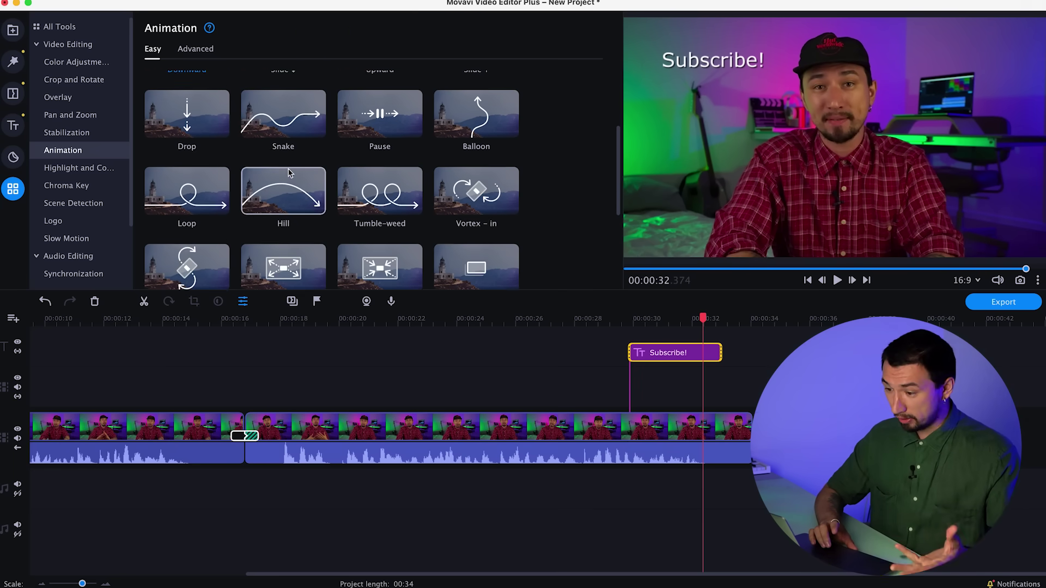
scroll(289, 174, up, 7)
scroll(289, 173, up, 4)
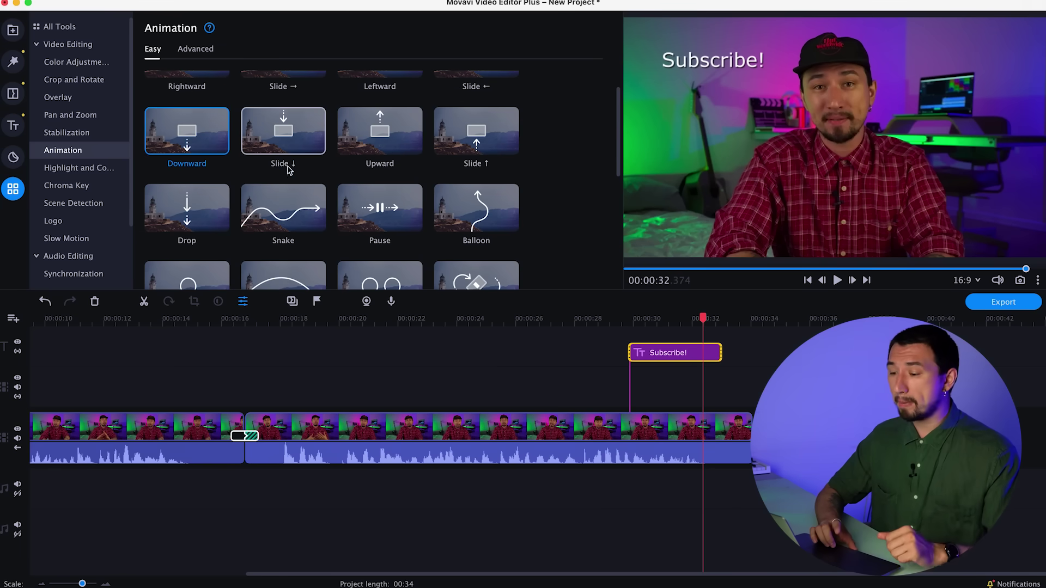
mouse_move(282, 158)
mouse_down()
mouse_move(671, 351)
mouse_move(632, 353)
mouse_up()
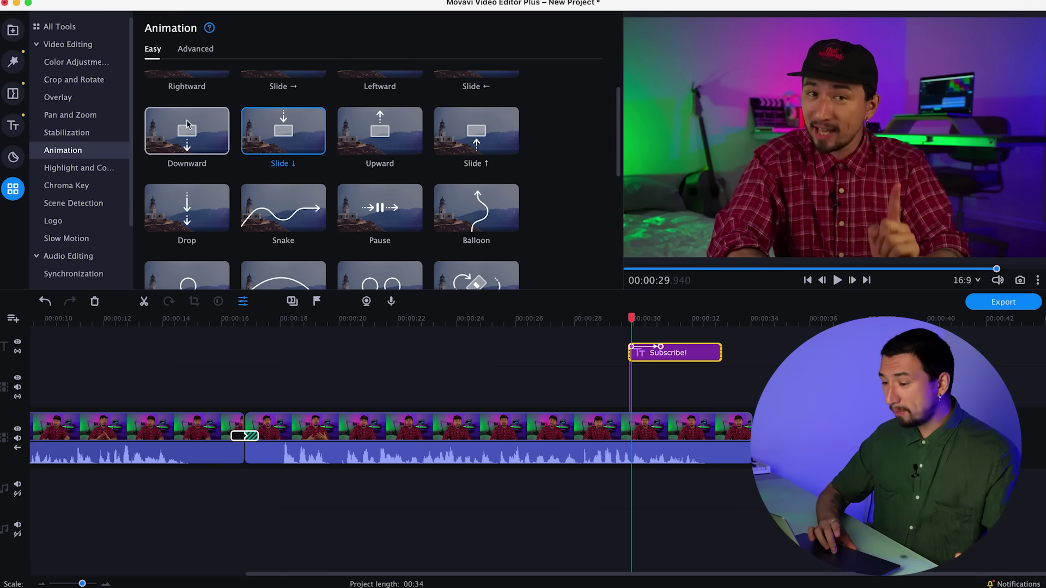
mouse_move(187, 131)
mouse_down()
mouse_move(747, 340)
mouse_move(693, 357)
mouse_up()
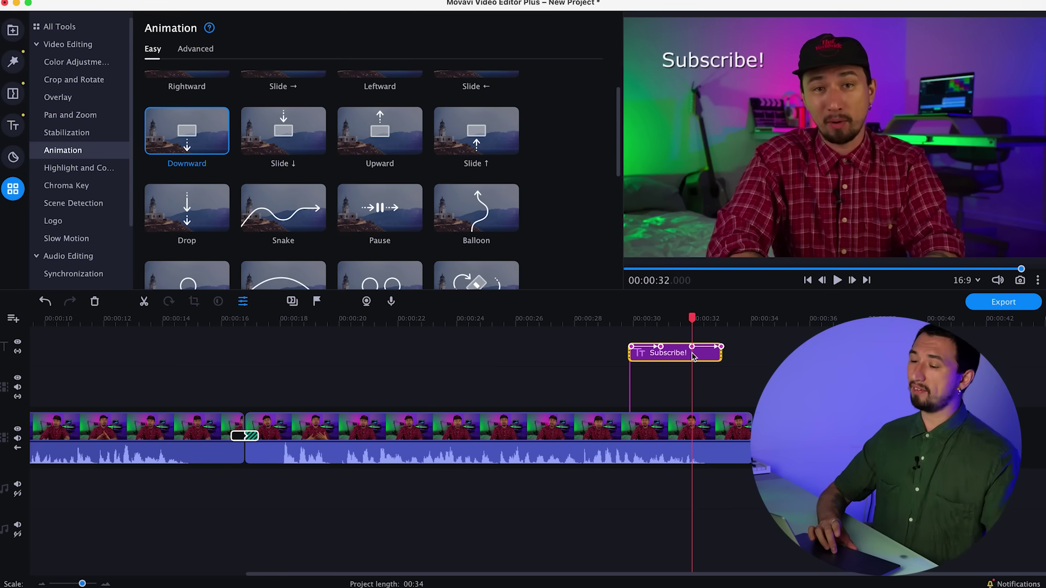
- Check the title's end animation keyframe and play back the animated Subscribe! title
click(619, 319)
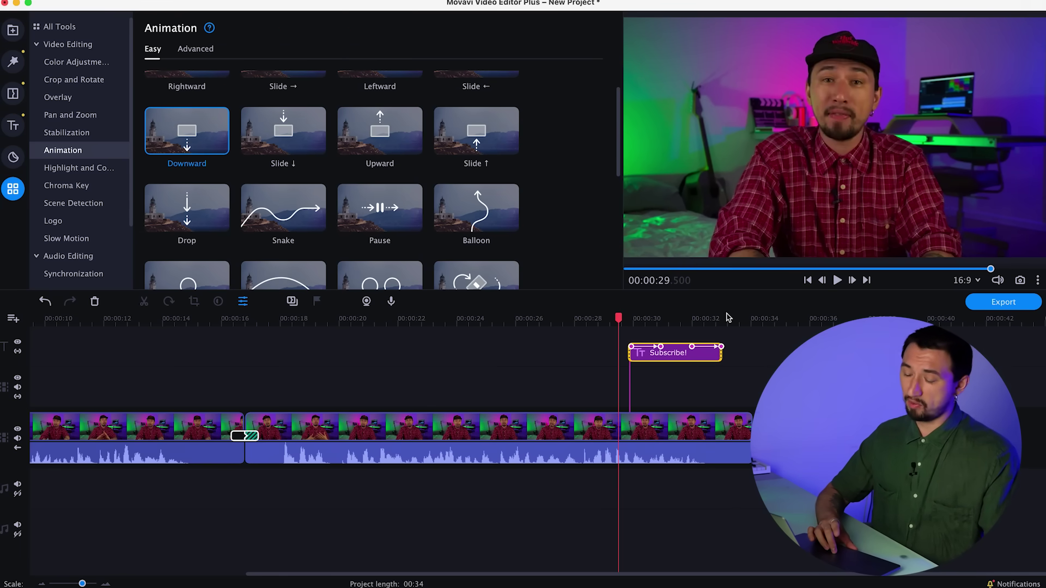
click(697, 347)
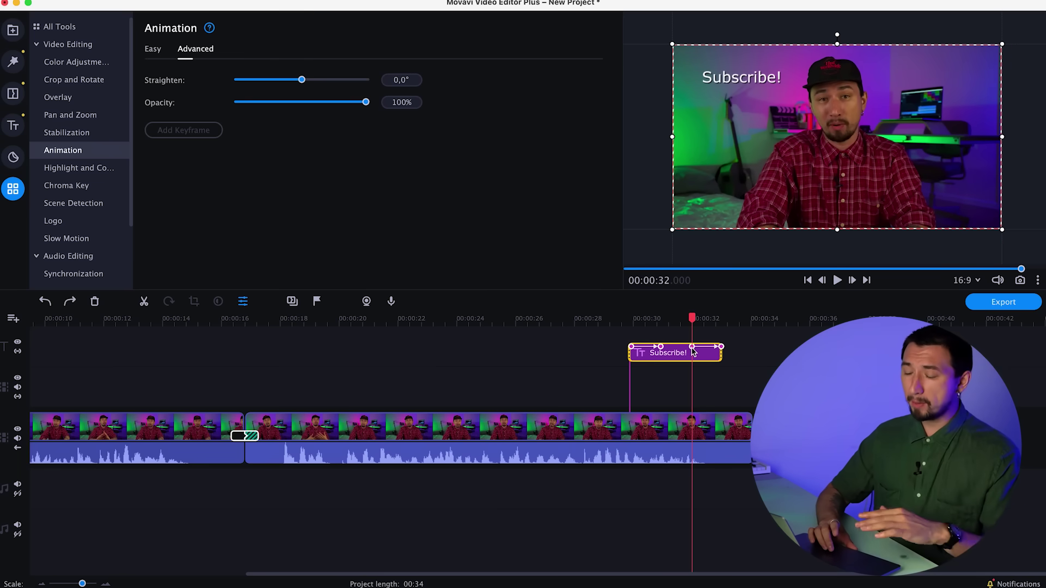
click(606, 319)
click(838, 281)
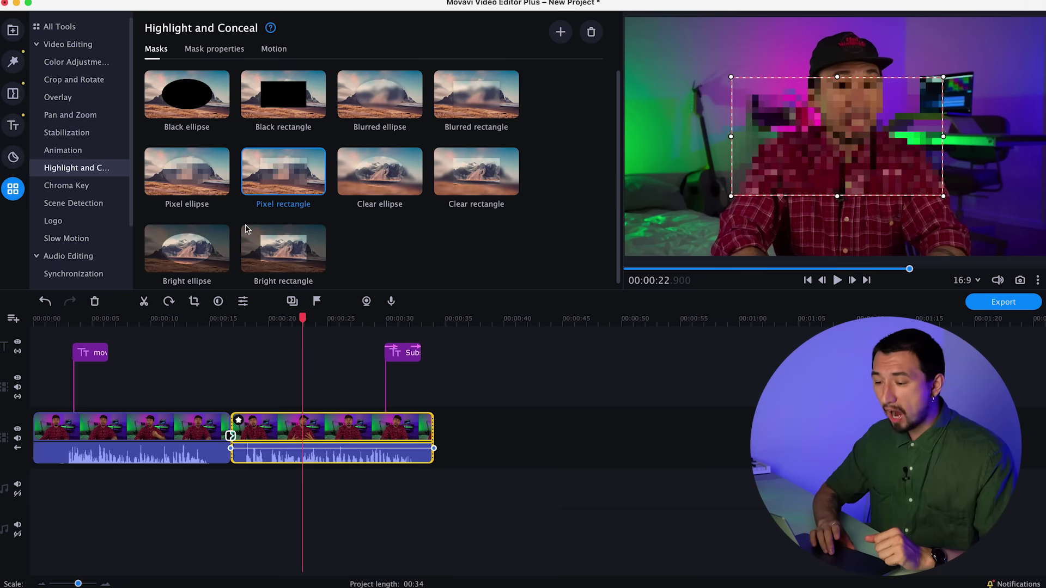
- Try Bright and Blurred ellipse masks, then shrink a Pixel ellipse mask onto the cap logo
click(216, 252)
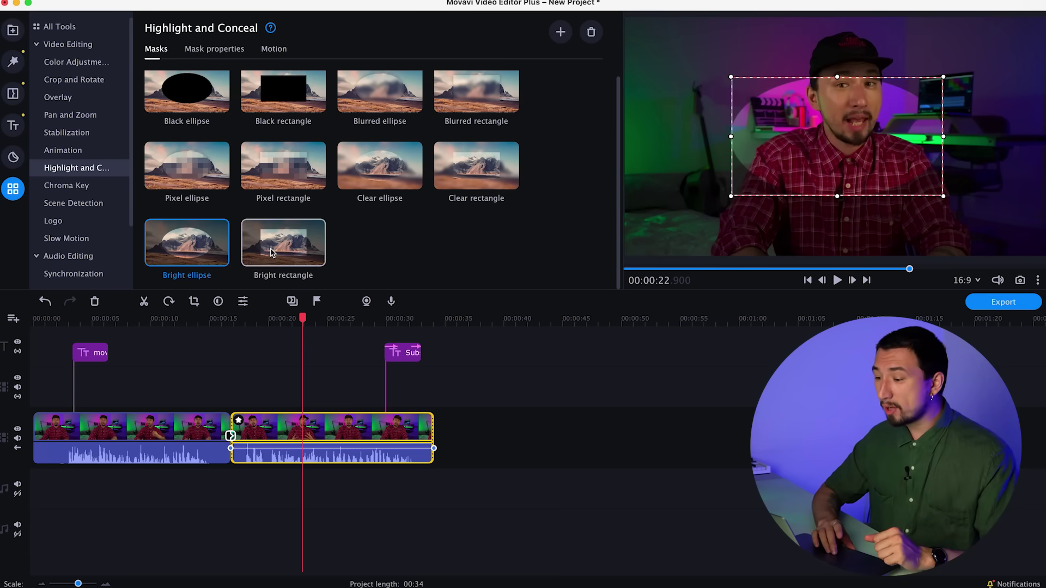
click(371, 106)
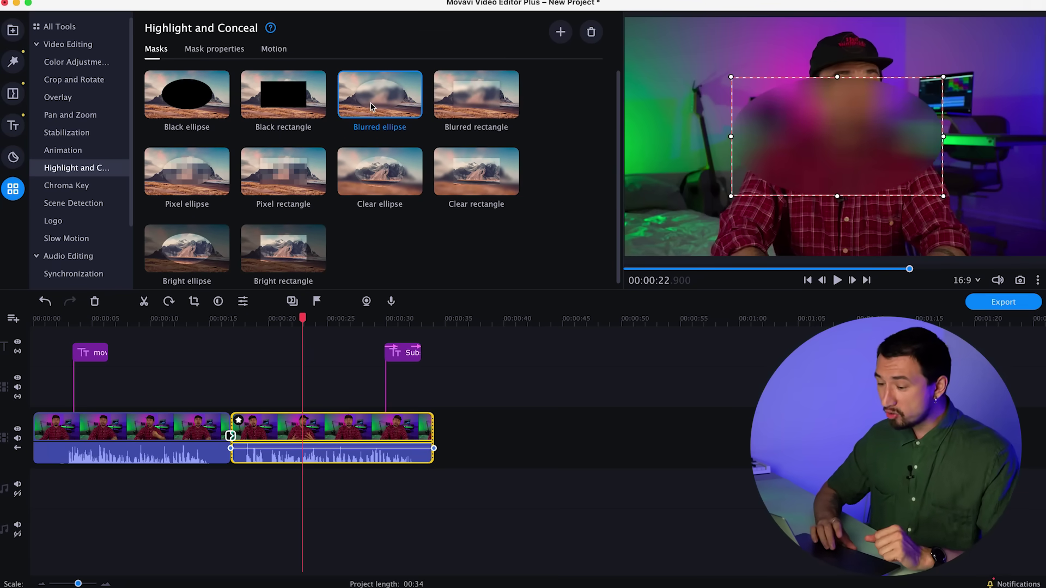
click(187, 171)
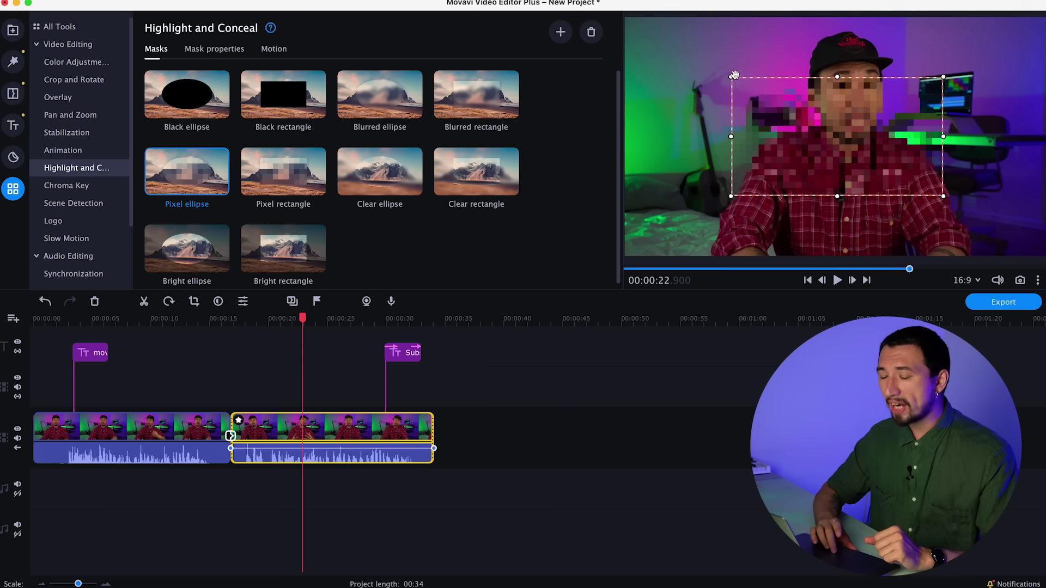
drag(732, 77, 864, 49)
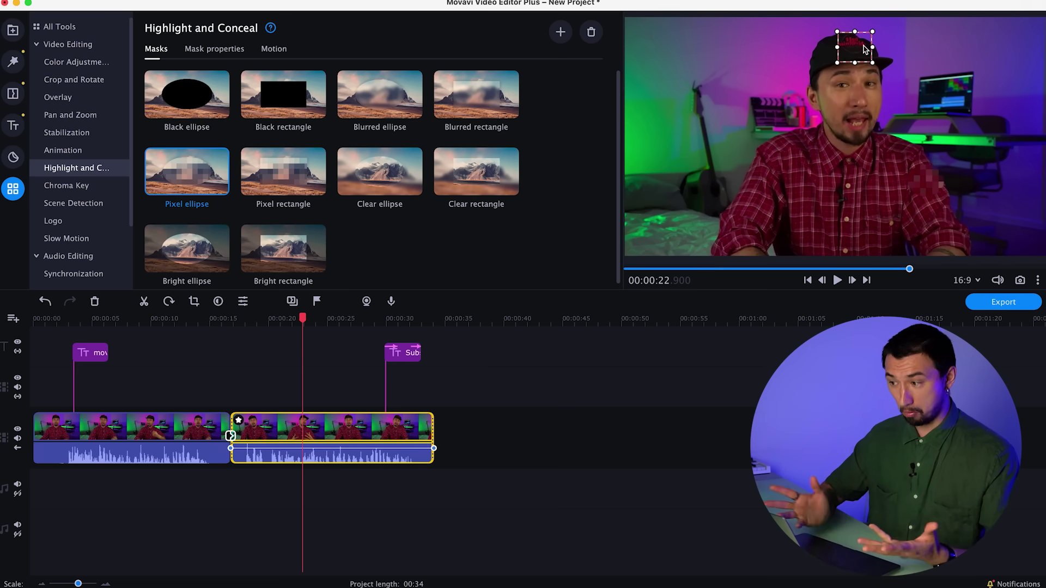
- Apply Quick motion tracking to the Pixel ellipse mask and play the clip to verify it
click(274, 50)
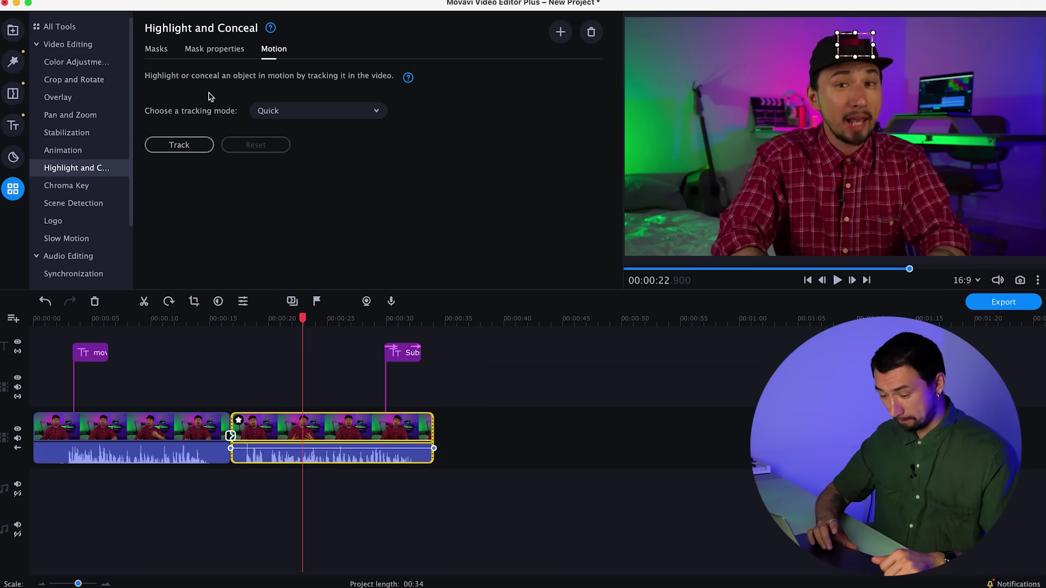
click(197, 146)
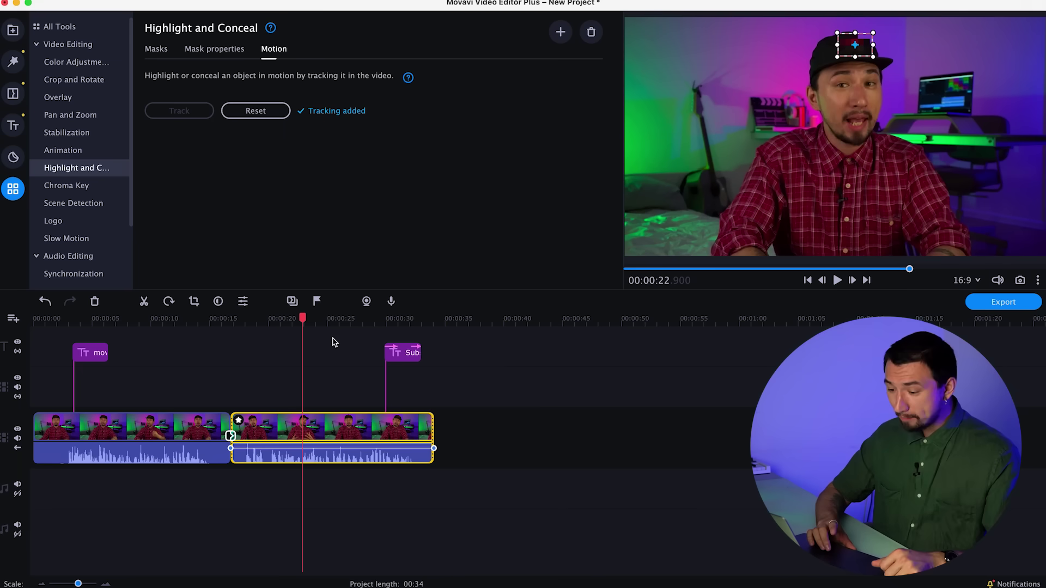
click(838, 280)
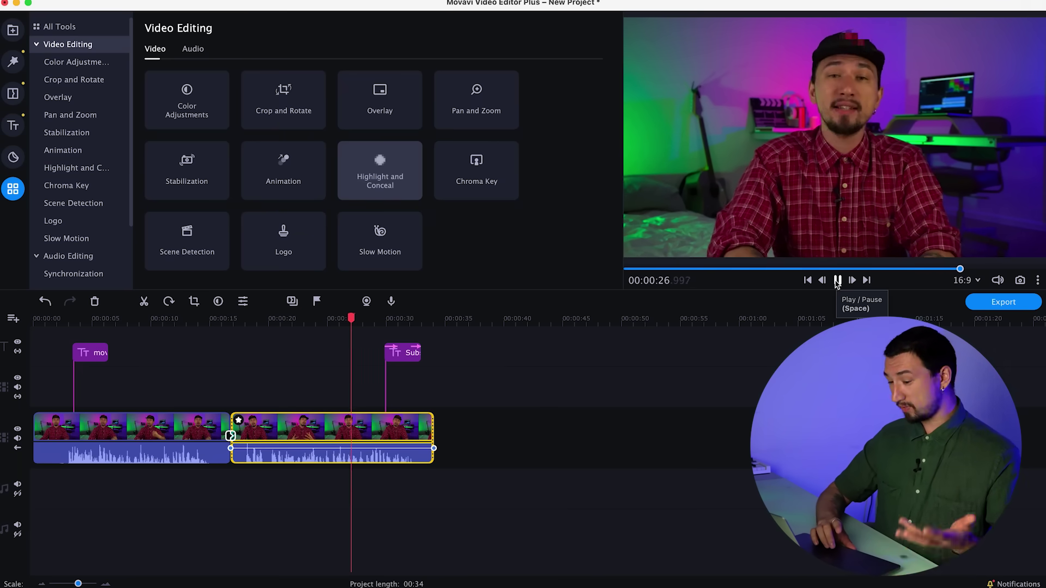
click(838, 281)
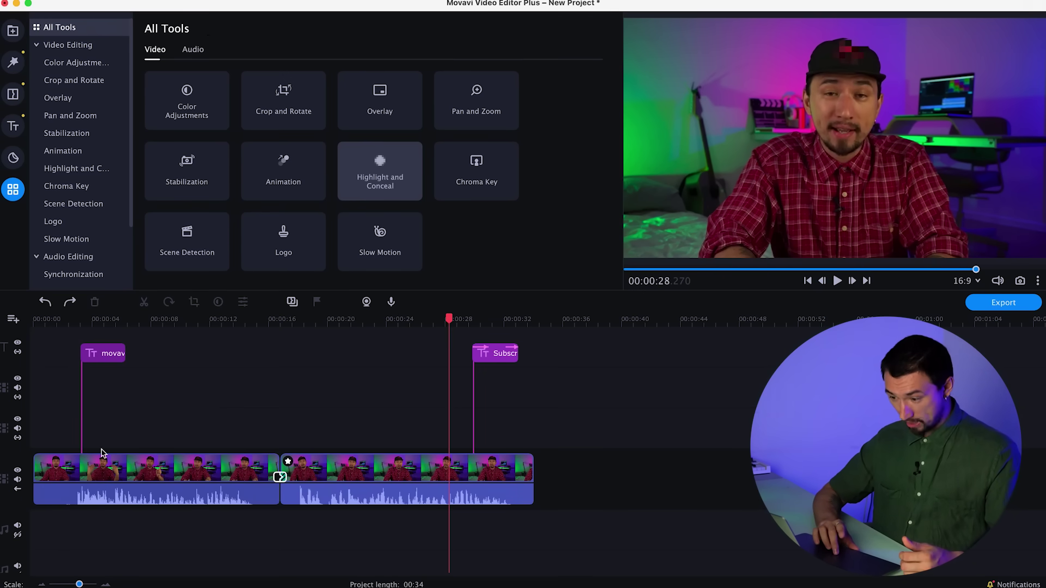
- Add a new video track, remove the empty track, and place e3990.mp4 above the main clip
click(146, 466)
click(358, 468)
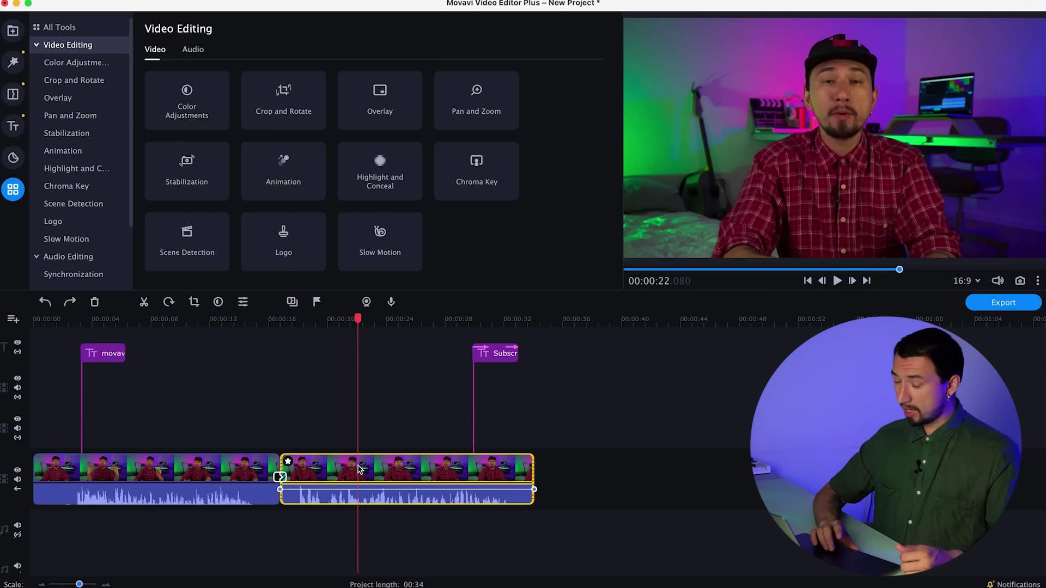
click(108, 354)
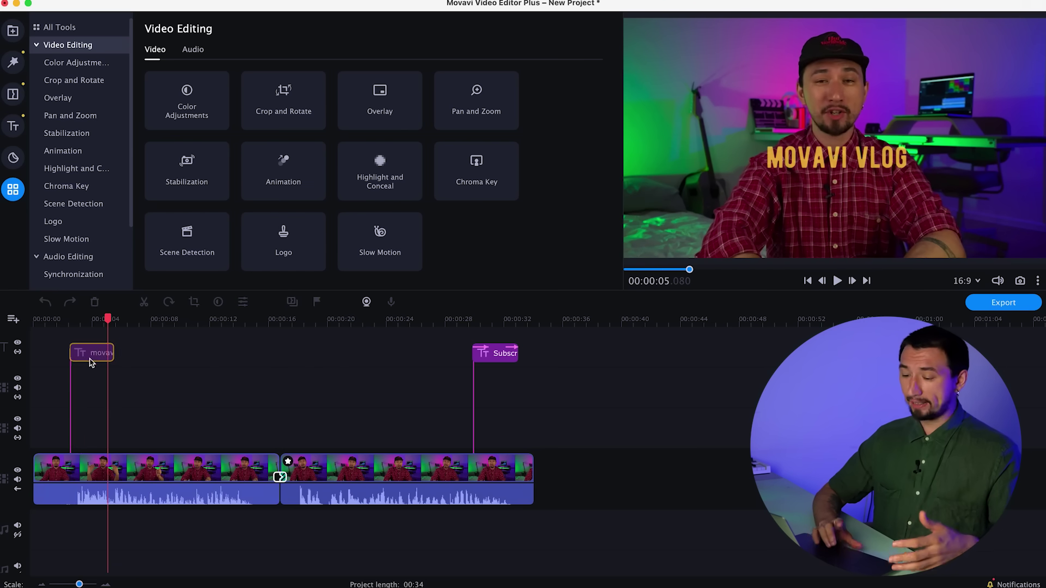
click(13, 319)
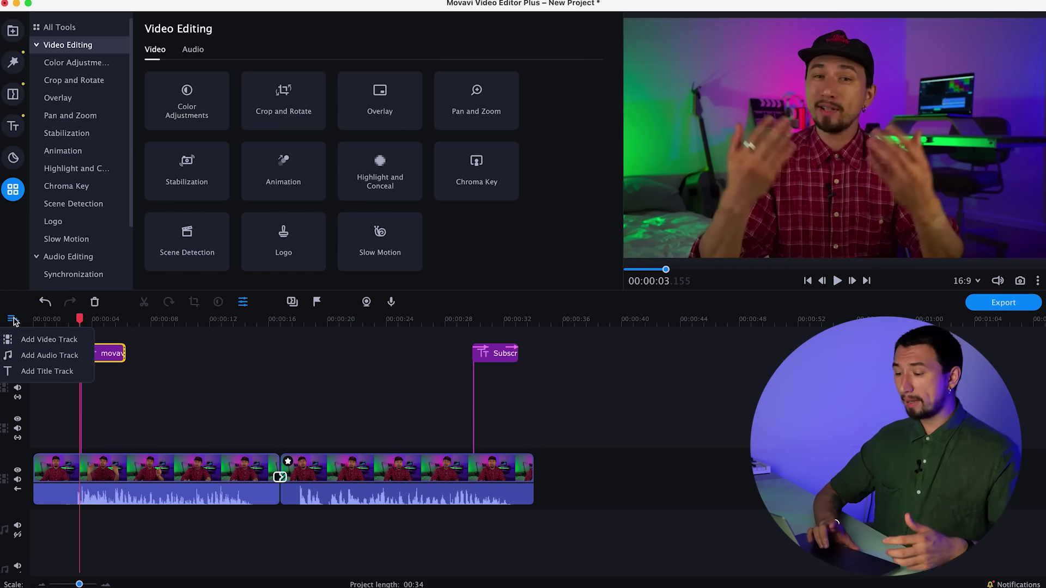
click(80, 346)
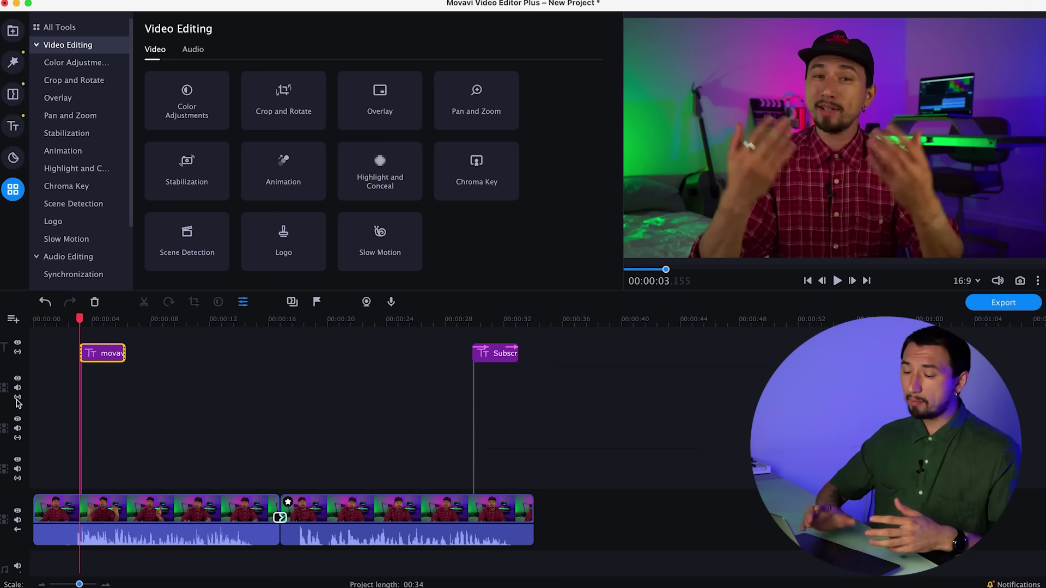
right_click(5, 385)
click(31, 399)
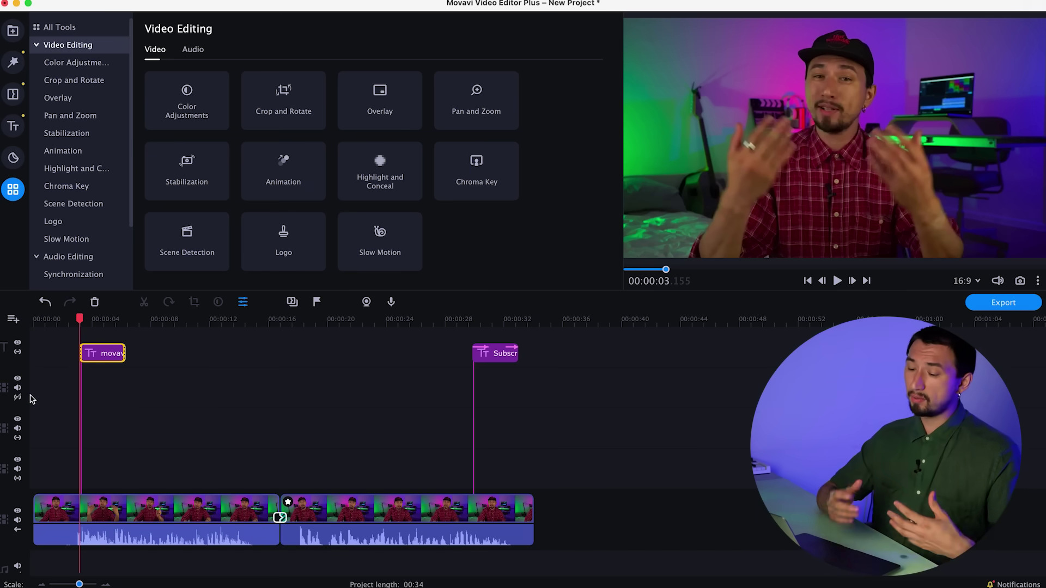
right_click(9, 422)
click(32, 437)
click(13, 31)
drag(381, 71, 246, 391)
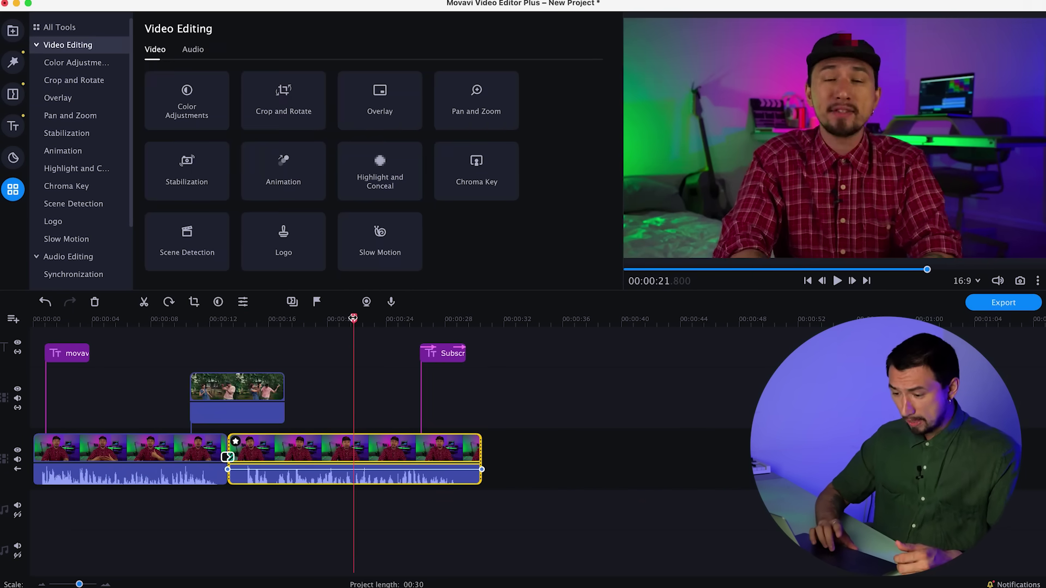
- Split the main clip at about 21.8 seconds, undo a change, and delete the short fragment
click(143, 303)
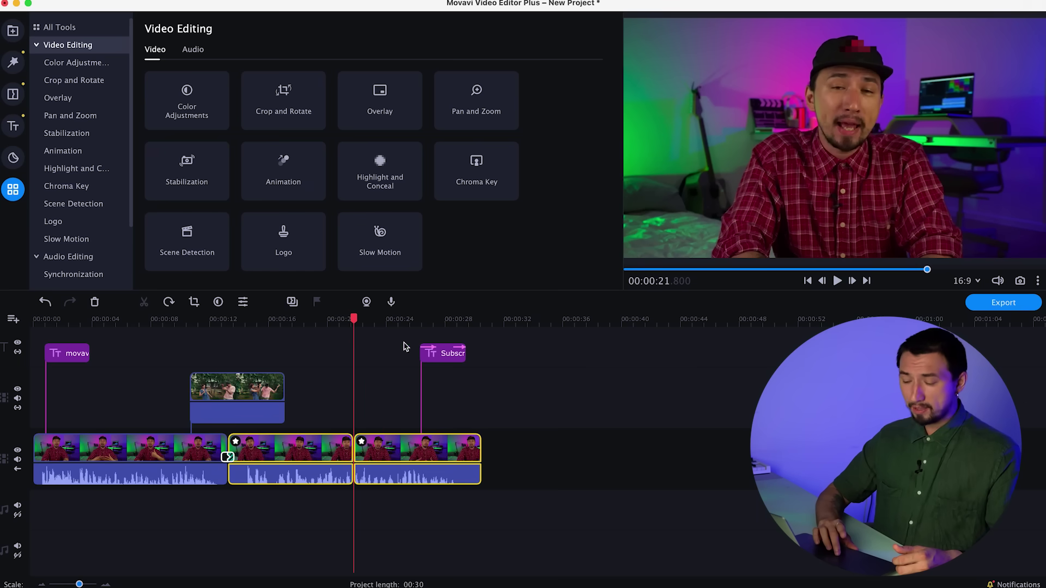
click(455, 318)
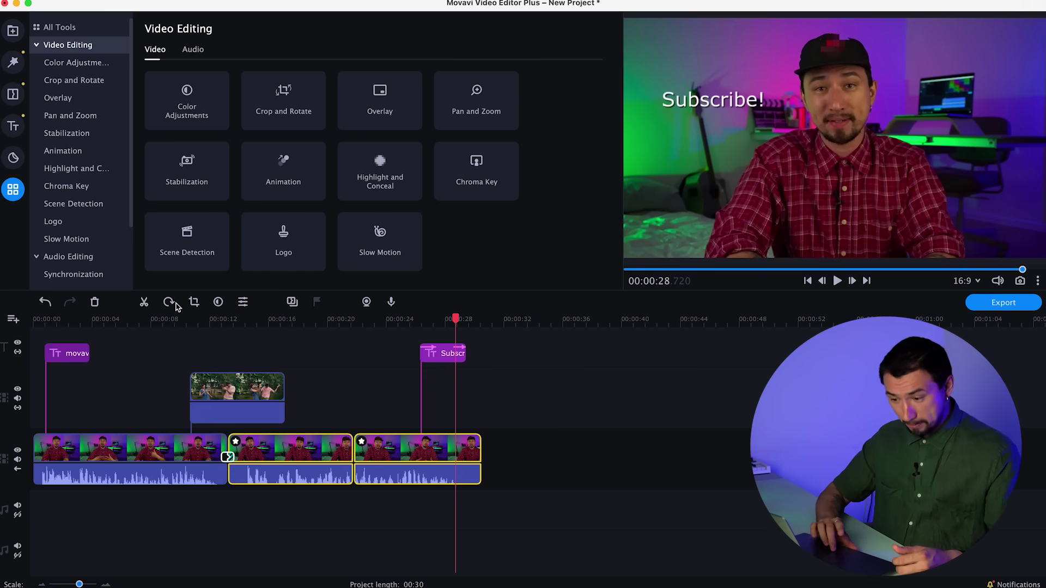
key(super+z)
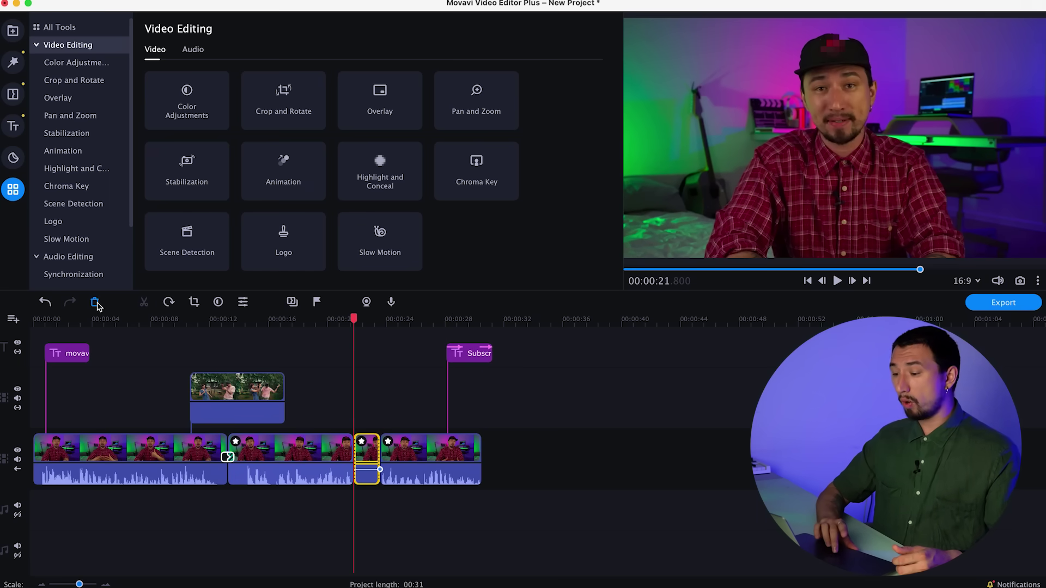
click(97, 306)
click(399, 452)
- Rearrange the main-track clips, swapping the first and last clips and trying to shift the others
drag(399, 452, 95, 451)
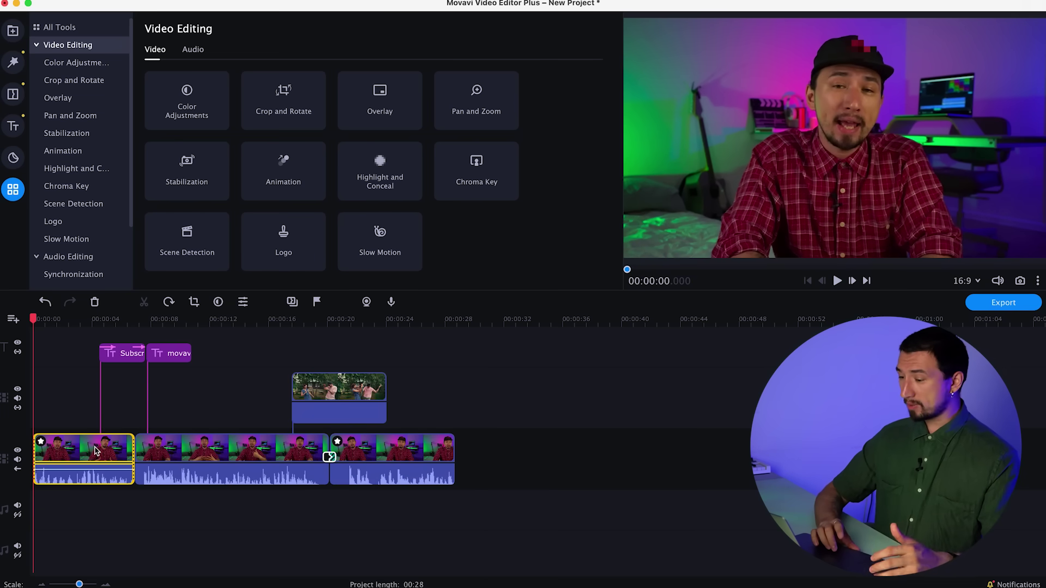
drag(93, 451, 468, 447)
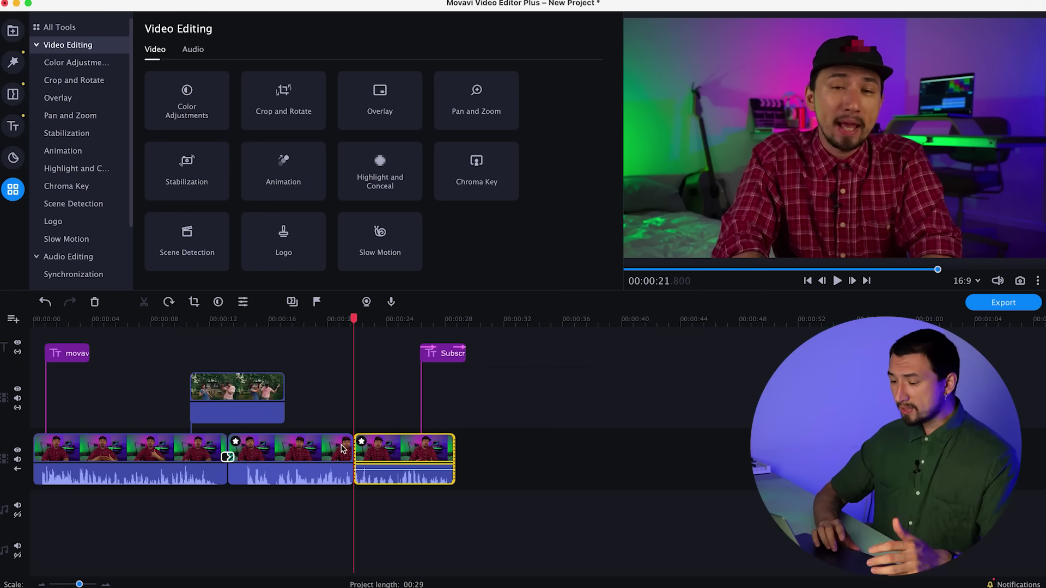
drag(315, 457, 321, 533)
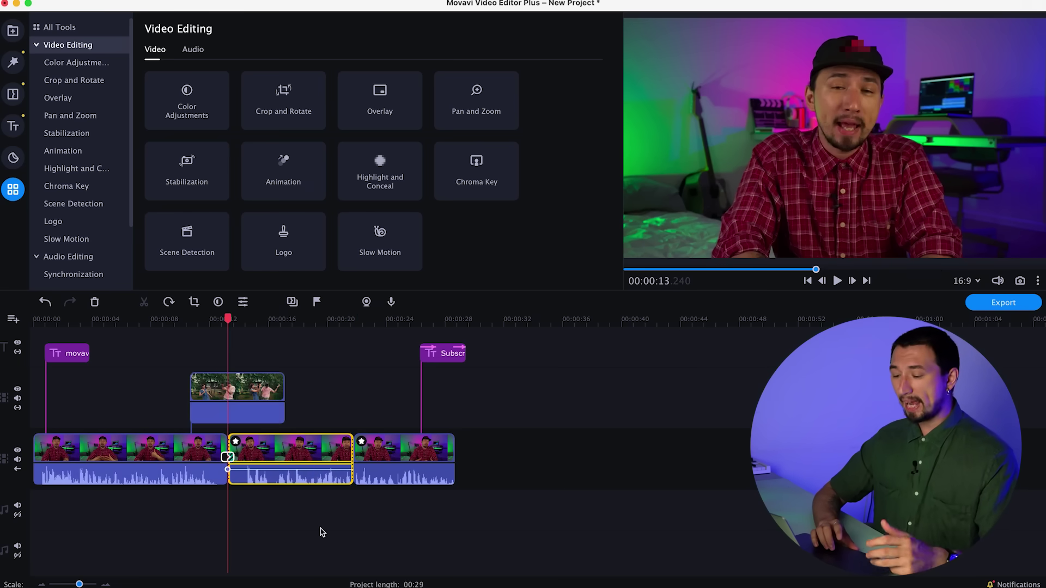
drag(404, 456, 665, 458)
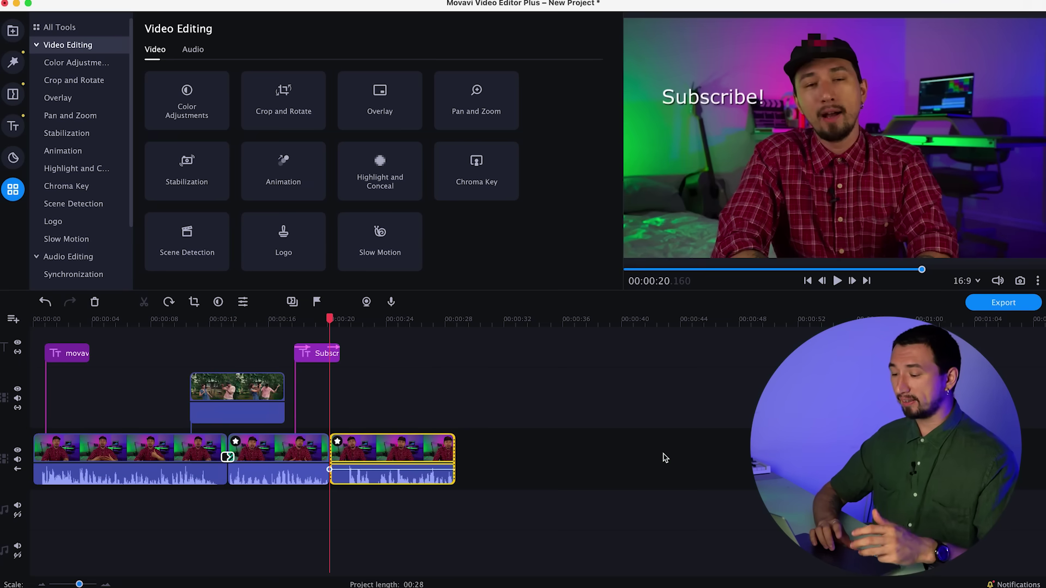
drag(364, 444, 462, 452)
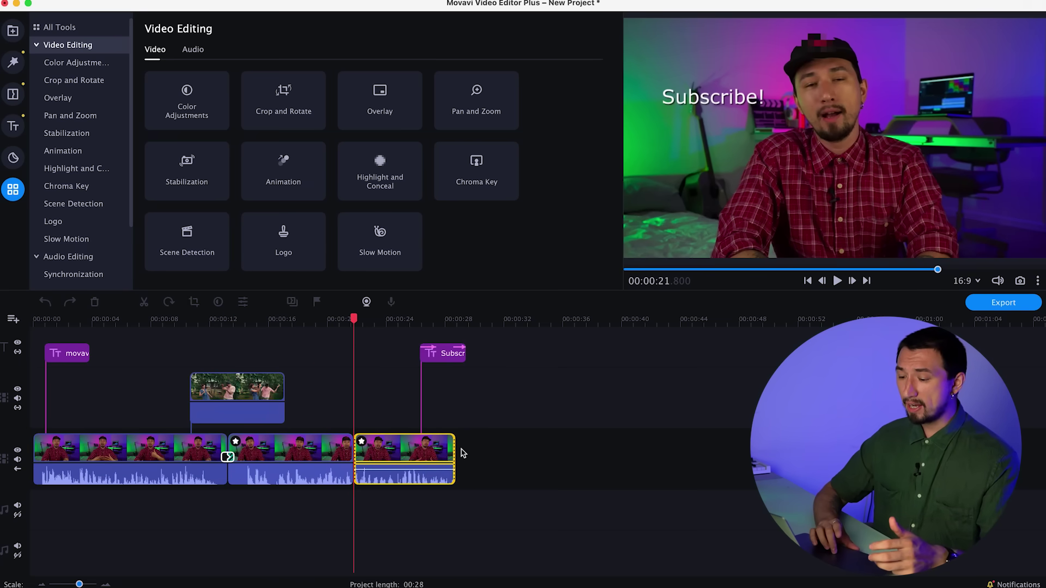
mouse_move(382, 453)
mouse_down()
mouse_move(425, 479)
mouse_move(447, 480)
mouse_move(414, 458)
mouse_up()
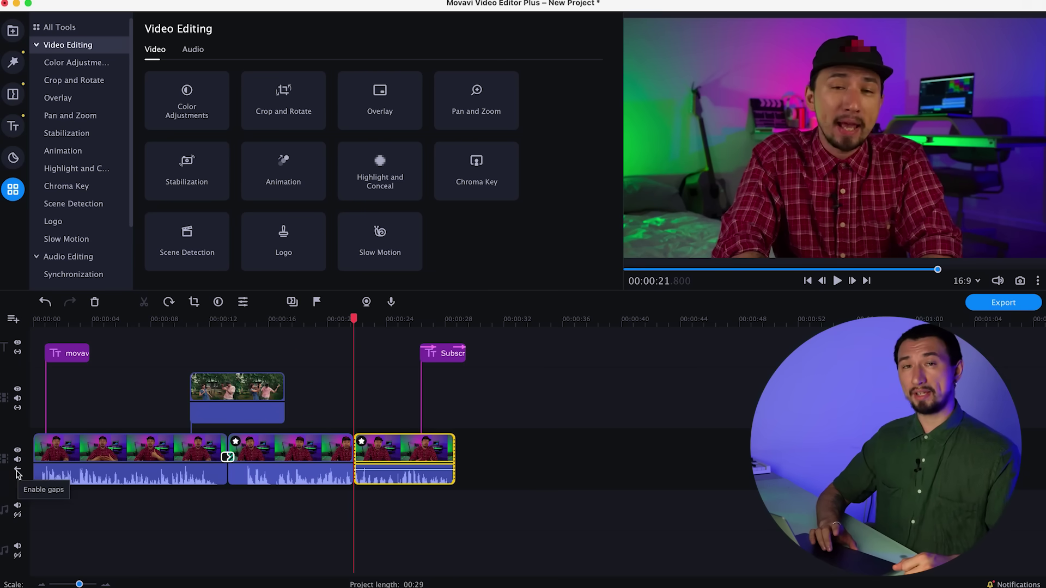
- Enable gaps on the main track and drag the second and third clips right to leave gaps
click(18, 472)
drag(403, 455, 444, 458)
drag(296, 459, 299, 459)
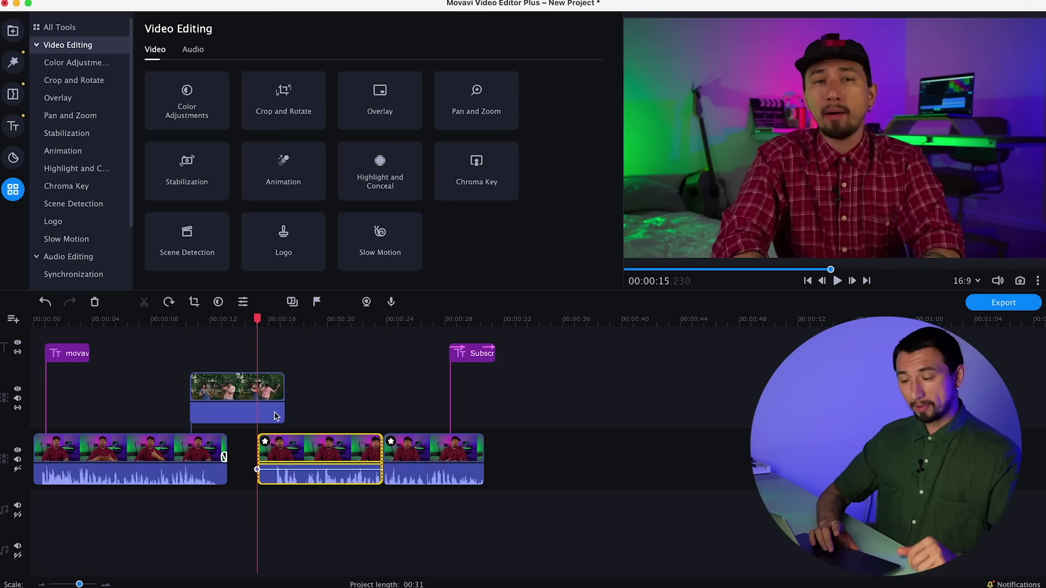
drag(293, 320, 317, 320)
- Set the third main-track clip's volume to about 100% in Clip Properties
click(427, 444)
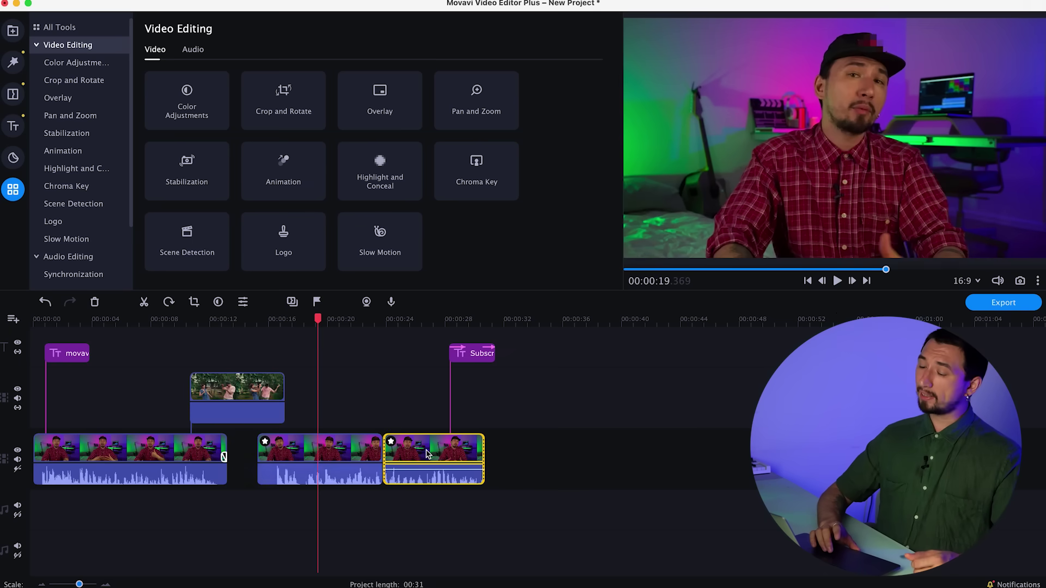
right_click(422, 451)
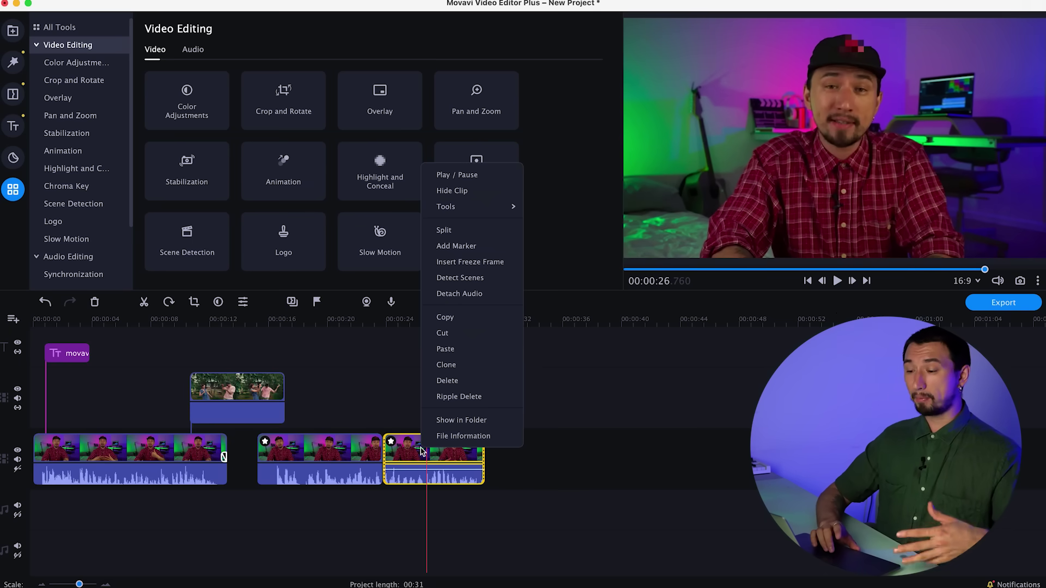
click(412, 453)
click(411, 443)
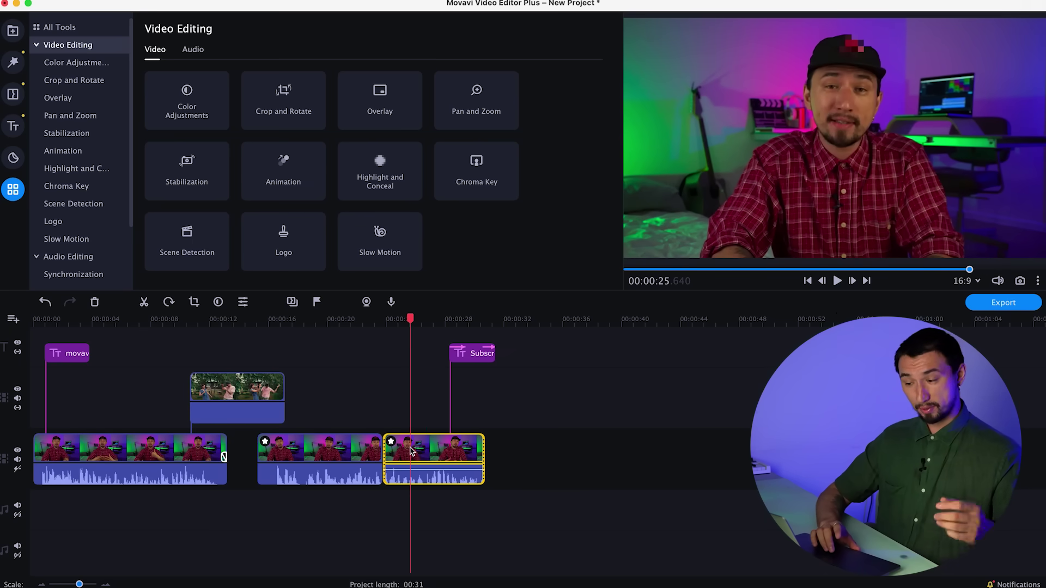
click(243, 302)
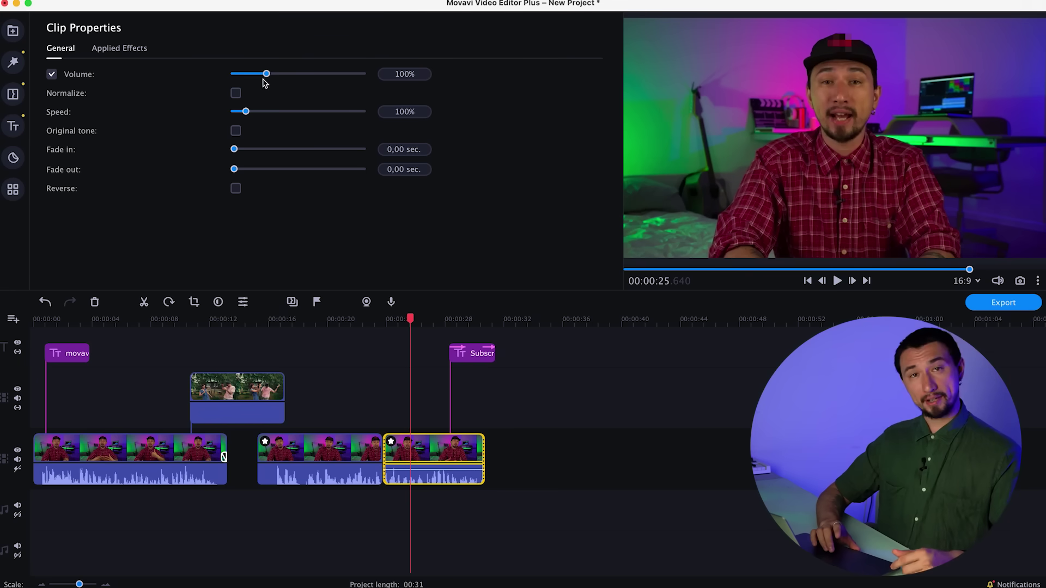
drag(263, 78, 266, 79)
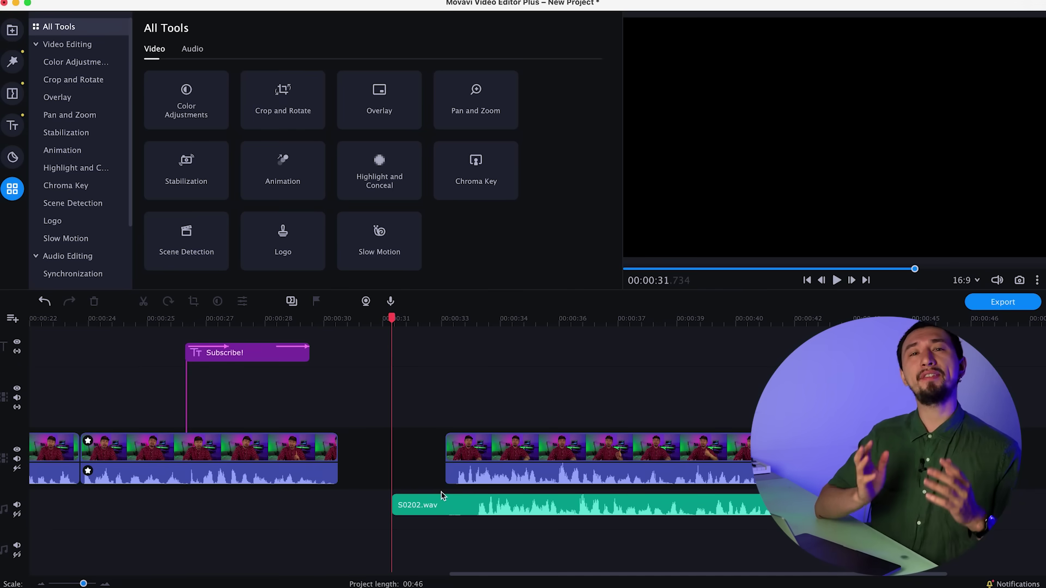
- Zoom the timeline and reposition S0202.wav to start around 00:00:31.2, just before the later clip
click(443, 505)
click(500, 457)
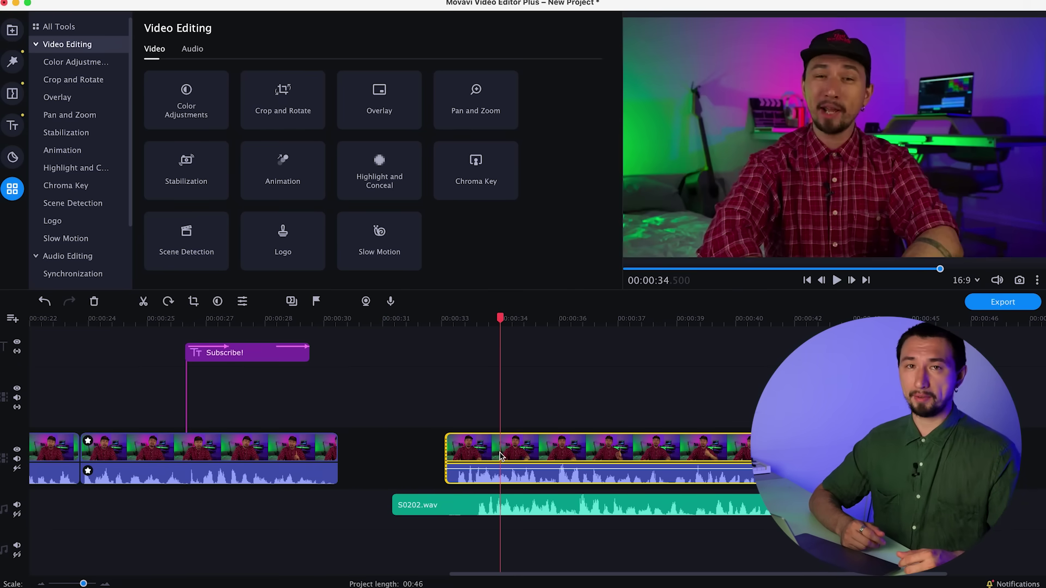
click(536, 514)
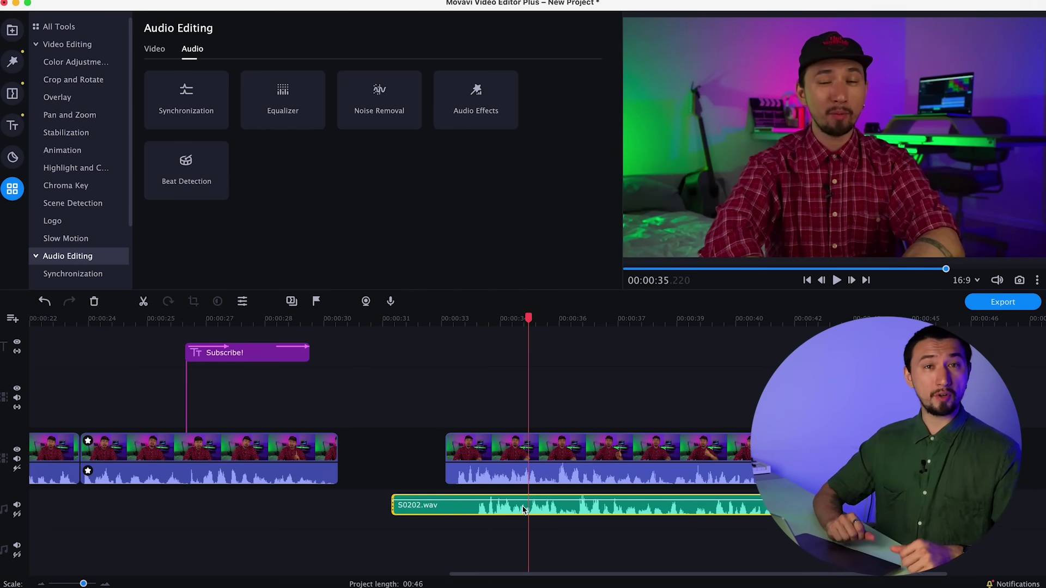
mouse_move(526, 513)
mouse_down()
mouse_move(518, 510)
mouse_move(528, 510)
mouse_up()
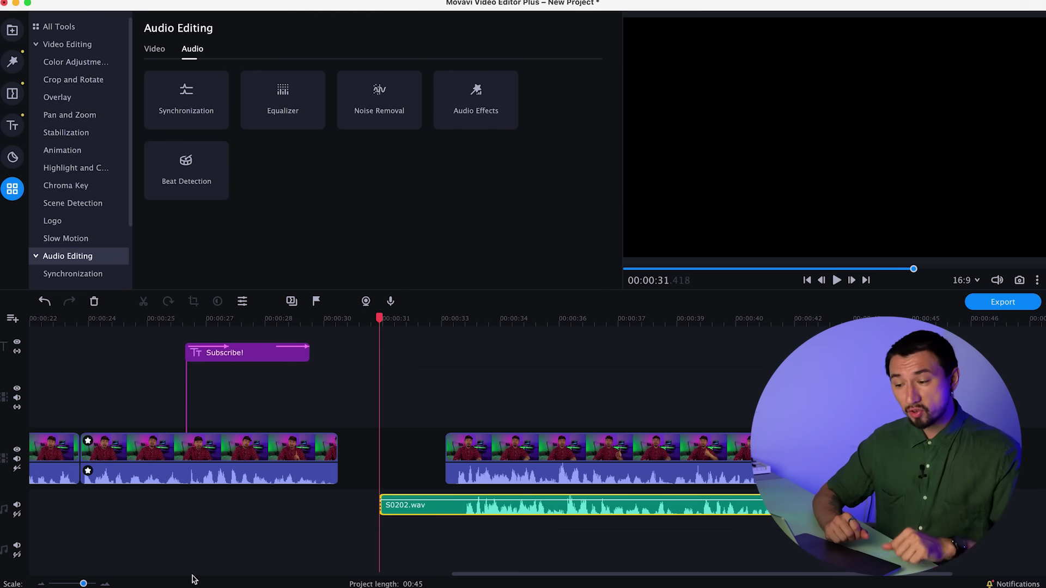
click(105, 584)
scroll(674, 561, right, 5)
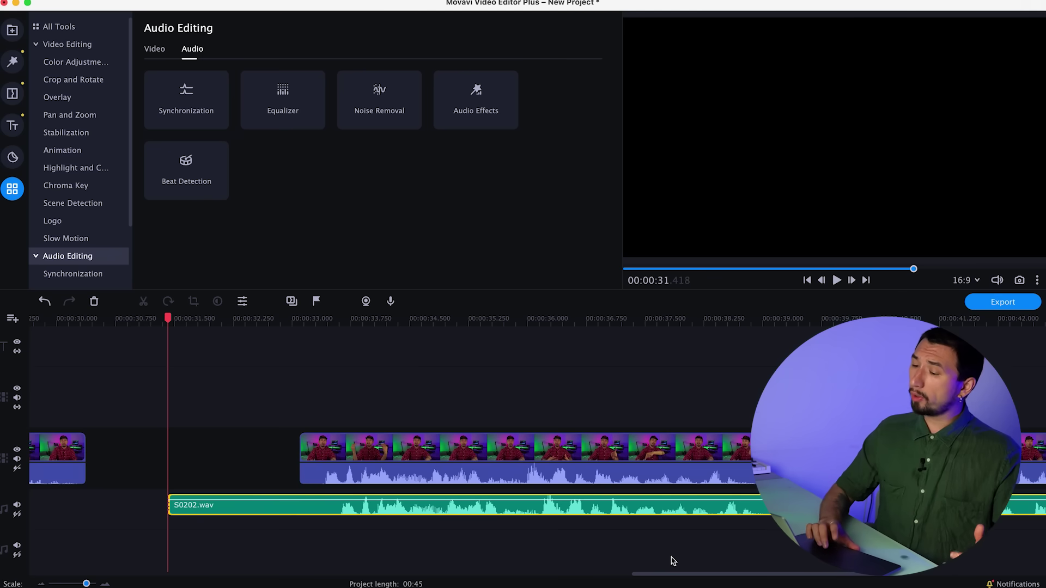
drag(417, 511, 358, 511)
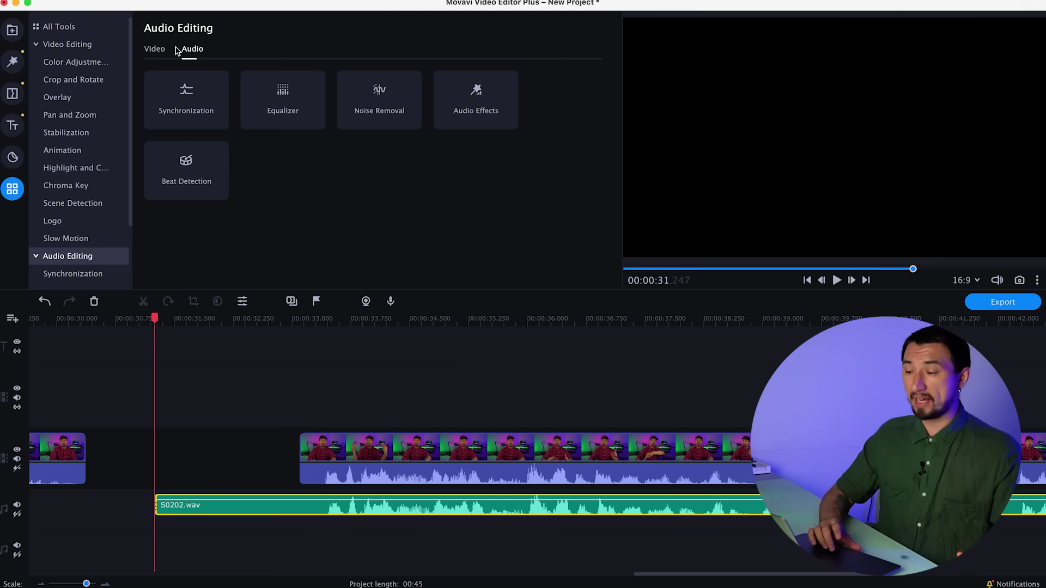
- Align S0202.wav to the later video clip's sound with Synchronization, then check the alignment up close
click(207, 109)
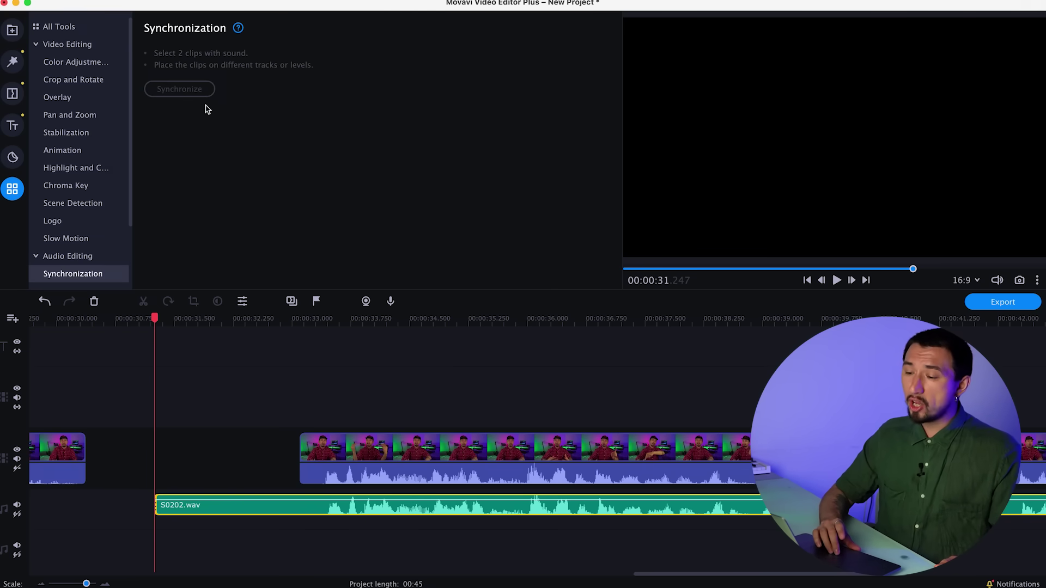
drag(249, 417, 465, 517)
click(181, 87)
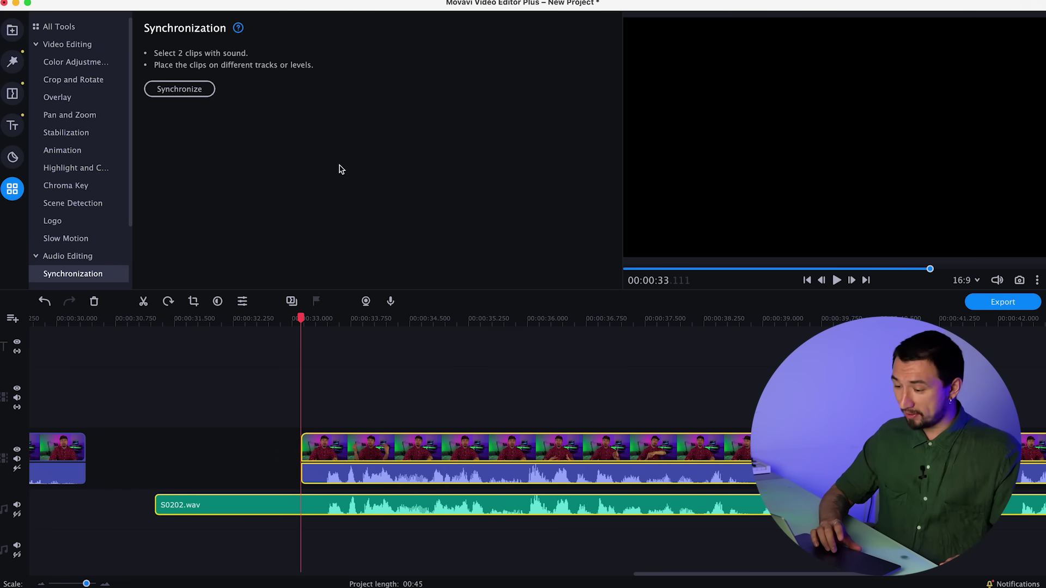
click(105, 585)
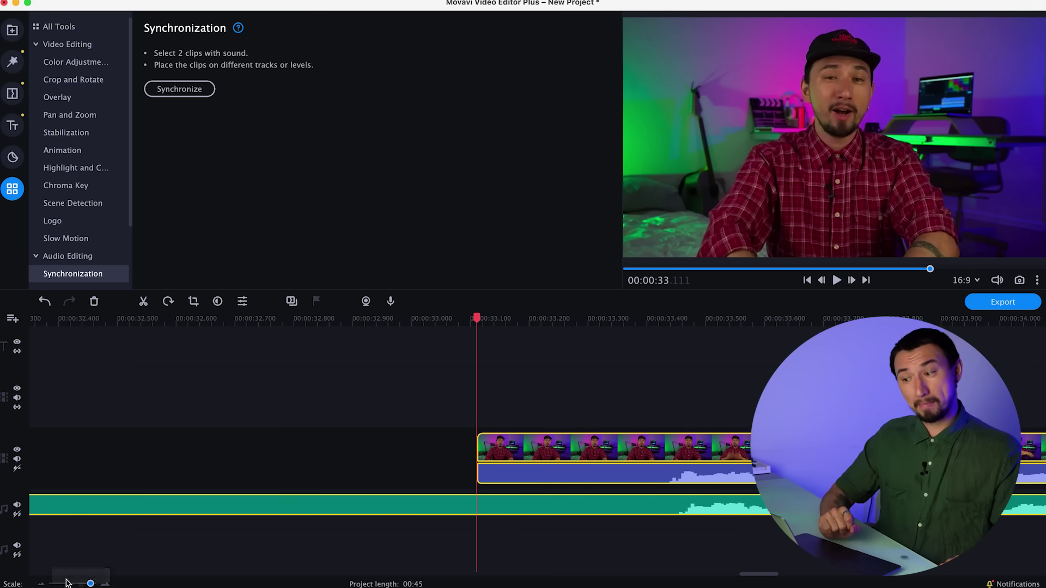
click(41, 584)
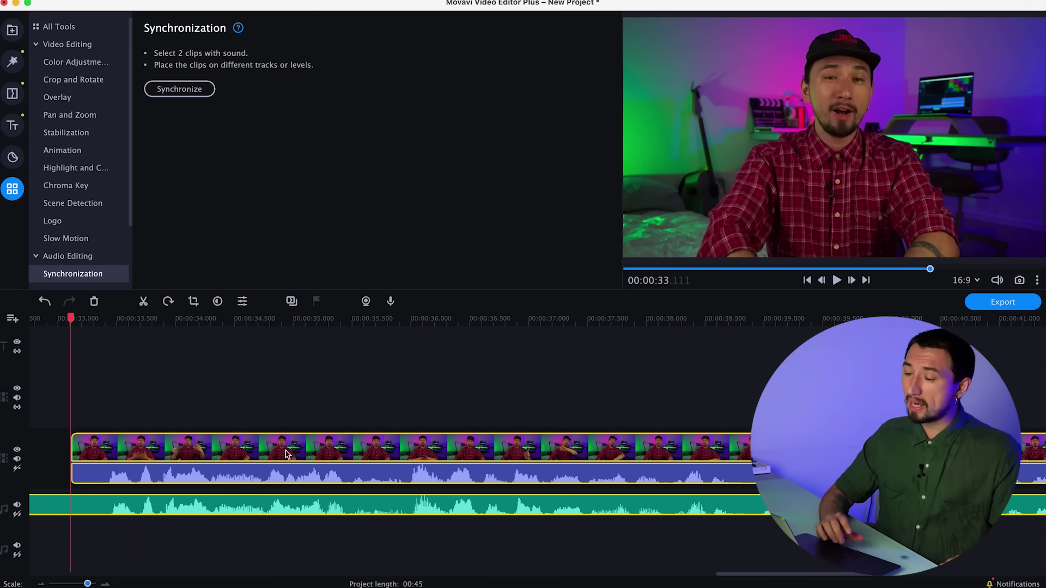